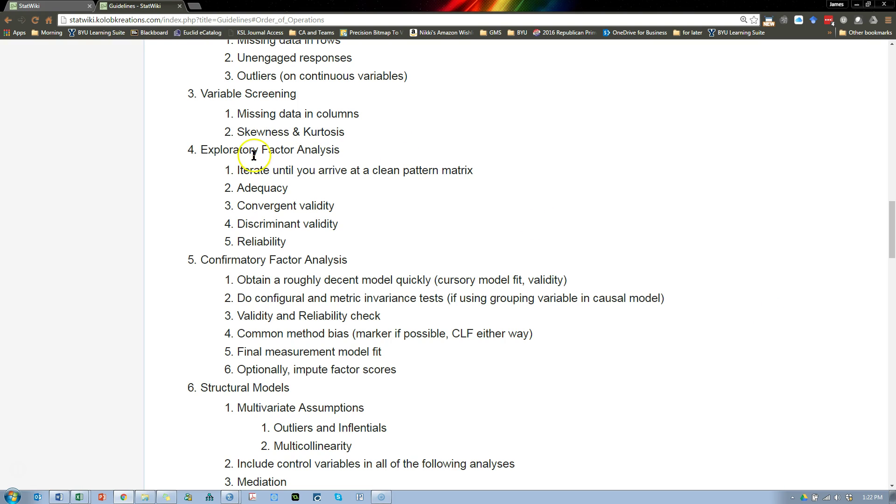
Step: Highlight the Exploratory Factor Analysis steps on StatWiki and switch to the SPSS dataset
drag(201, 149, 359, 240)
key(alt+Tab)
key(alt+Tab)
key(alt+Tab)
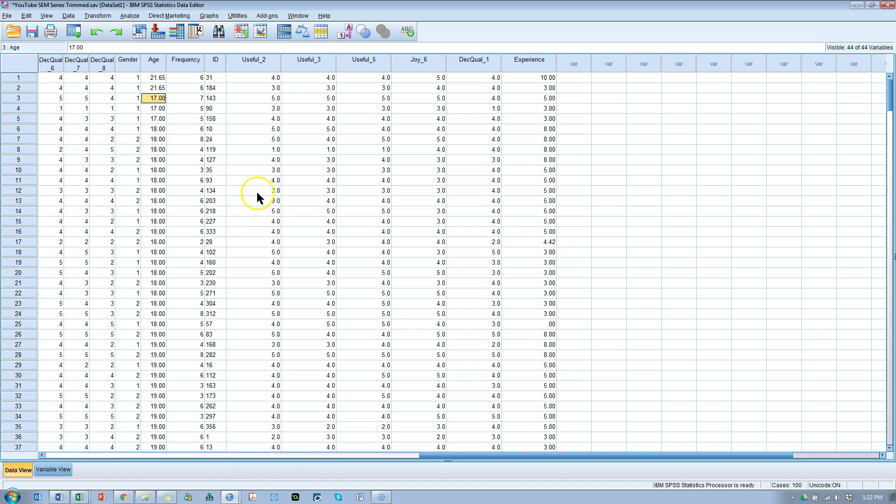
Step: Save the dataset as 'YouTube SEM Series Trimmed No Missing.sav'
click(7, 15)
click(23, 118)
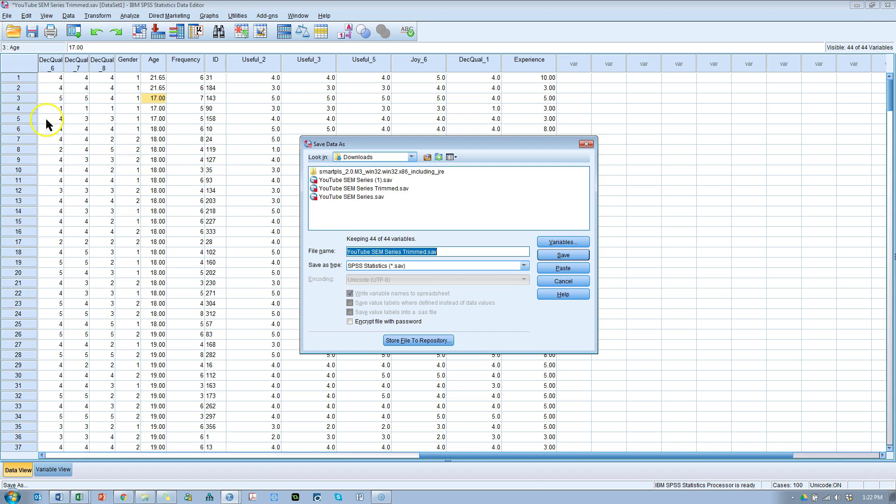
click(427, 252)
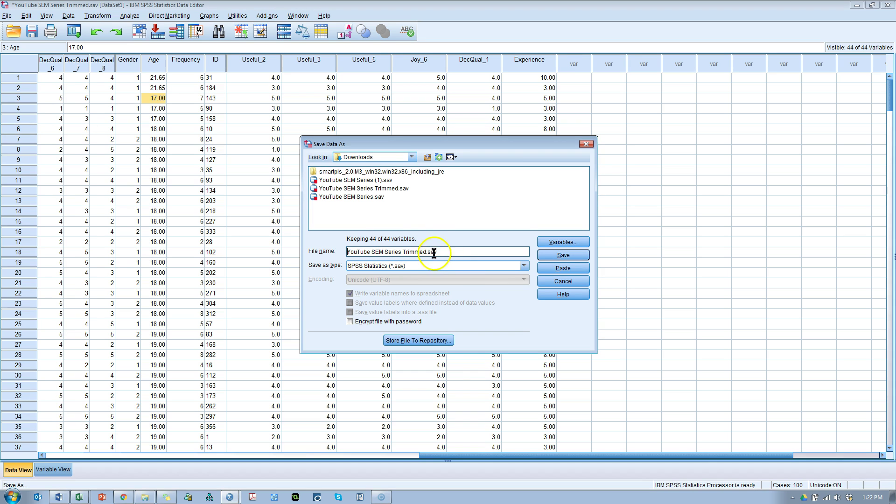
text(No Missing)
click(558, 256)
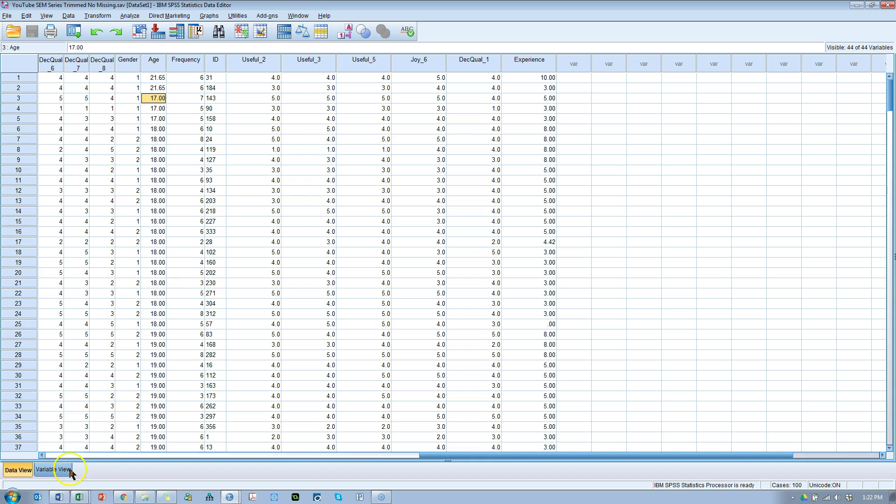
Step: In Variable View, sort variables ascending by name without saving the original order
mouse_move(260, 64)
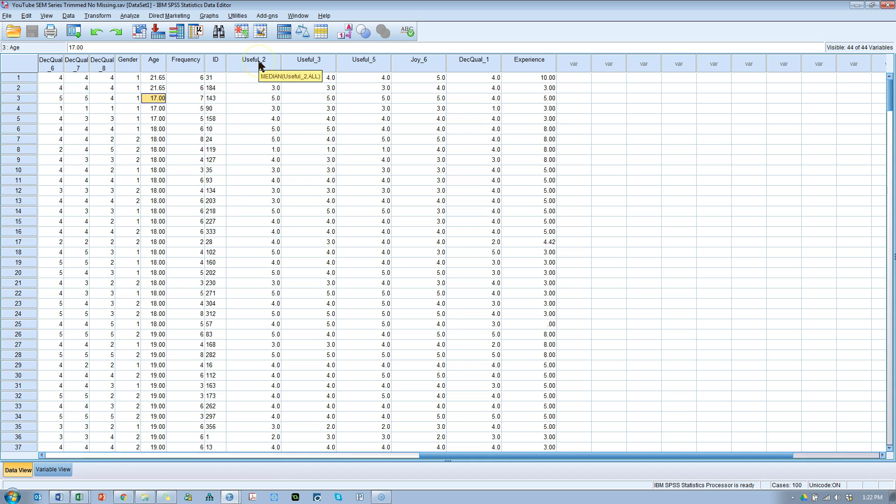
drag(260, 62, 479, 65)
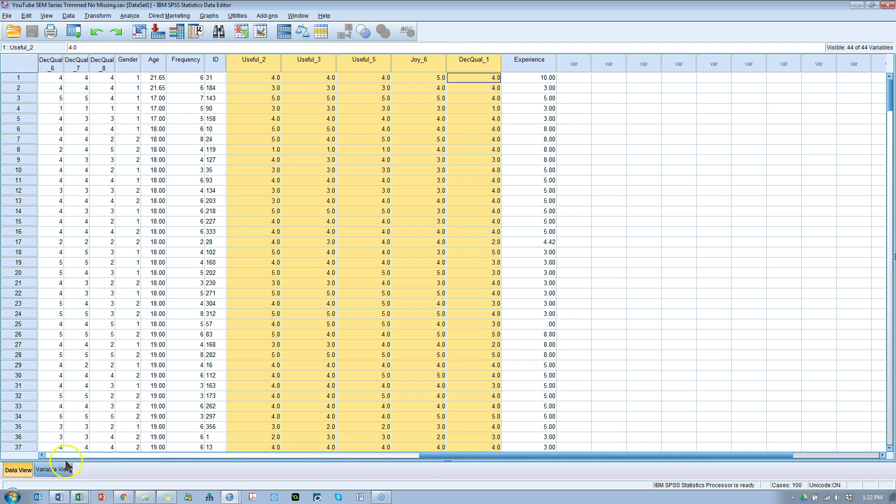
click(52, 469)
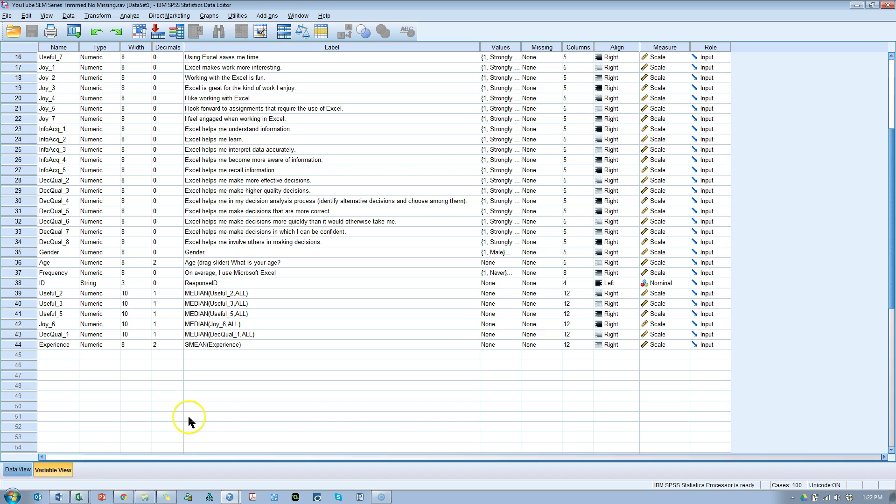
right_click(61, 51)
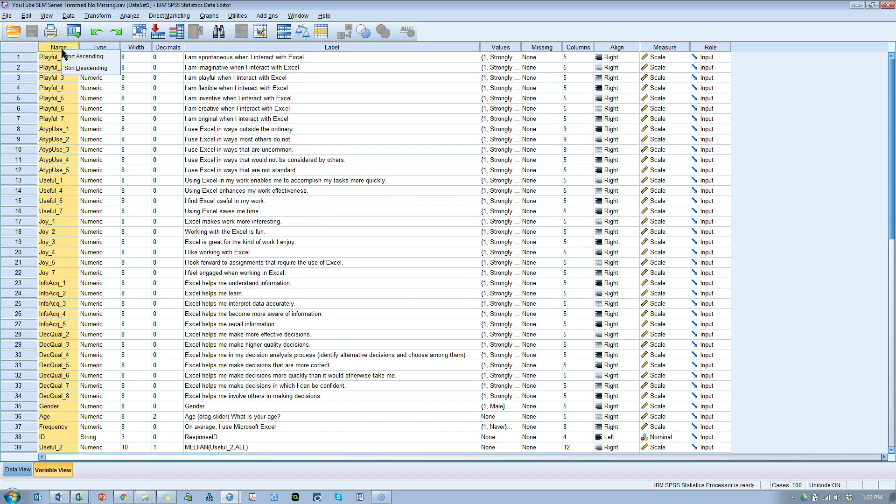
click(101, 60)
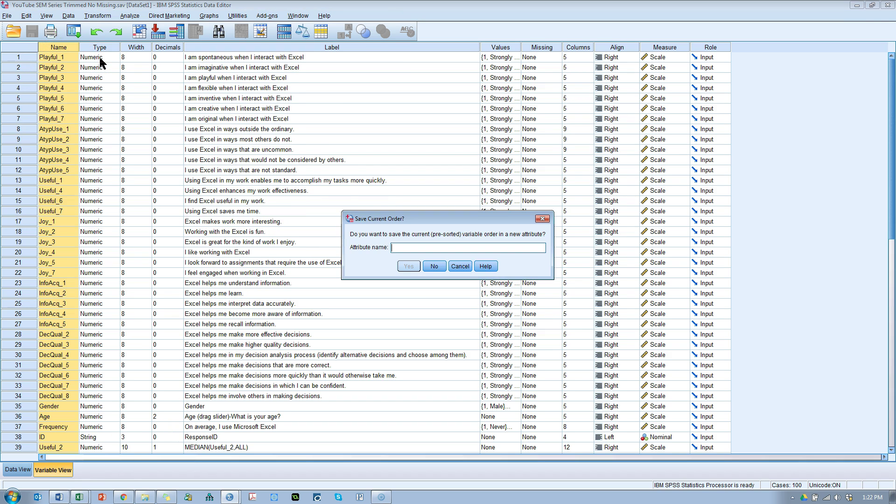
click(435, 268)
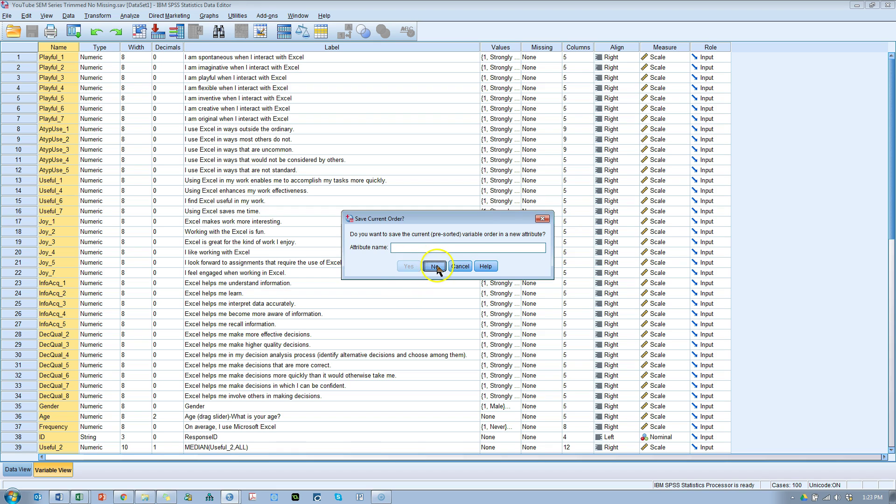
Step: Move Age, Experience, Frequency, Gender and ID to the bottom of the variable list
click(30, 58)
drag(13, 233, 20, 202)
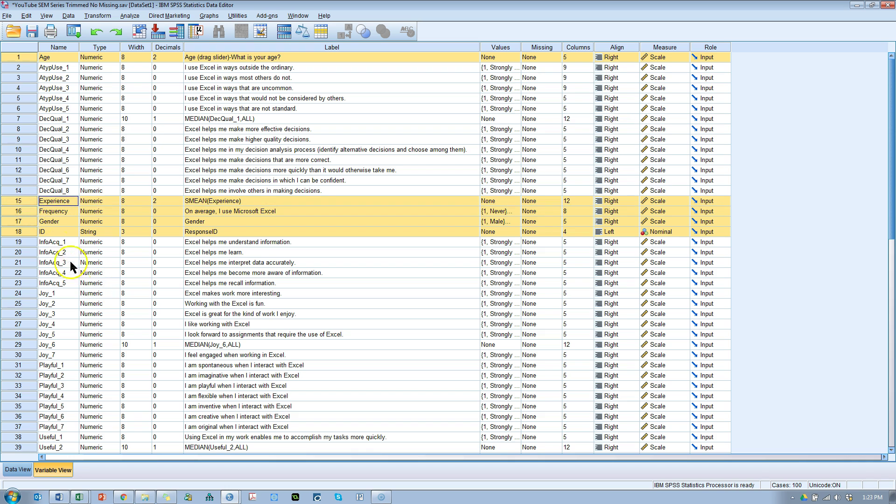
scroll(22, 213, down, 4)
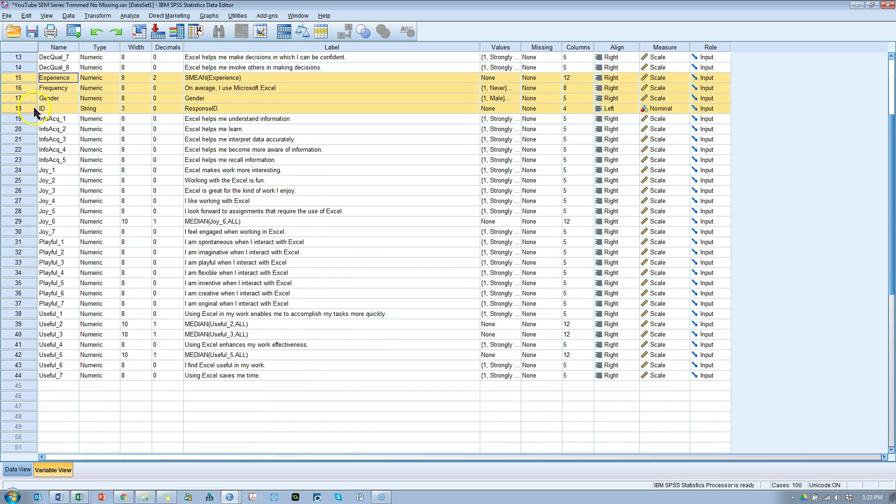
drag(36, 112, 40, 383)
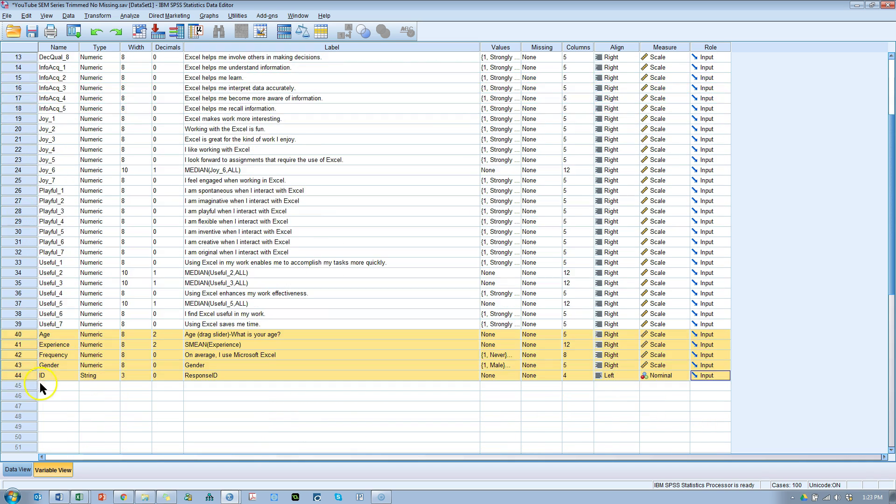
scroll(163, 242, up, 4)
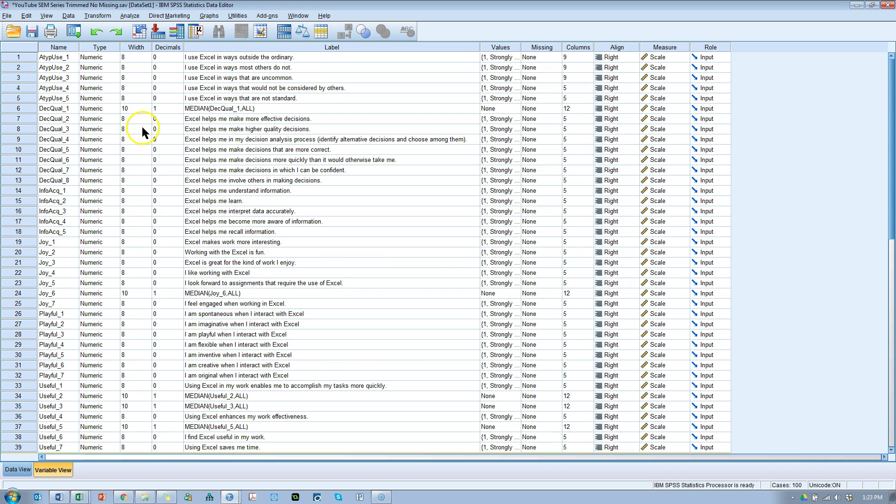
Step: Open the Factor Analysis dialog from Analyze > Dimension Reduction > Factor
click(133, 16)
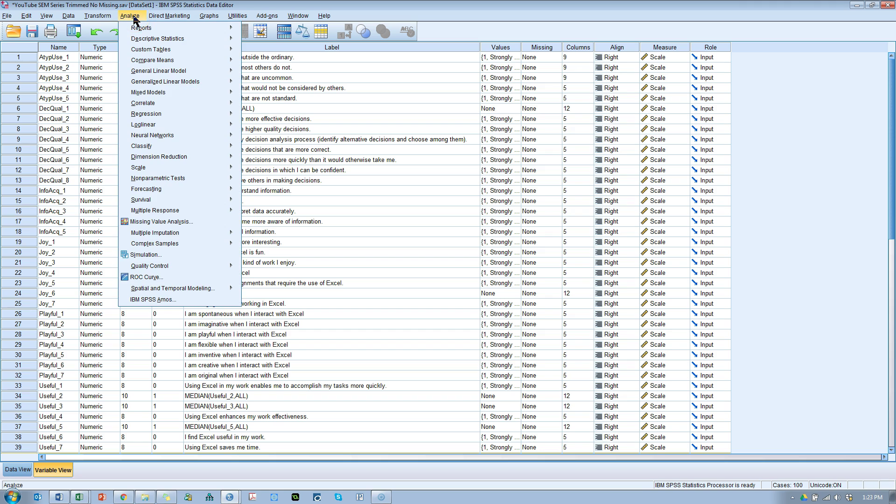
mouse_move(174, 157)
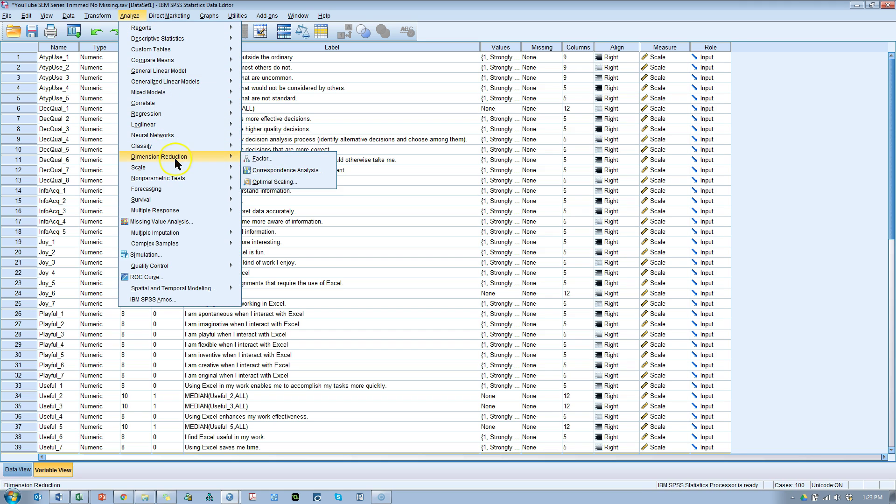
click(259, 159)
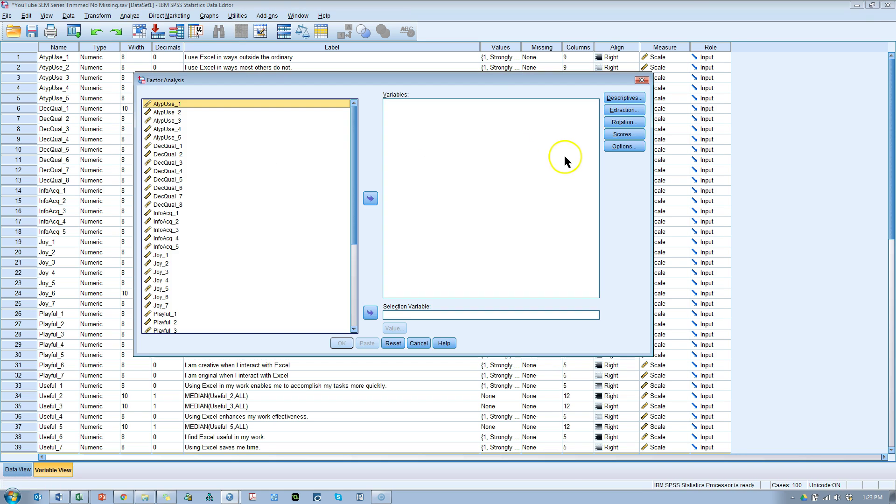
drag(358, 216, 358, 318)
Step: Review the source list, distinguishing survey items from Age, Experience, Frequency and Gender
shift+click(182, 287)
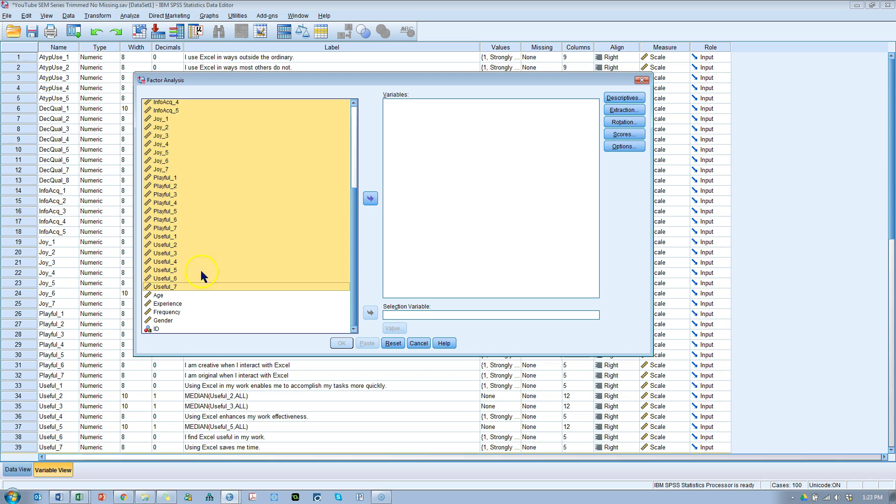
click(191, 214)
click(202, 294)
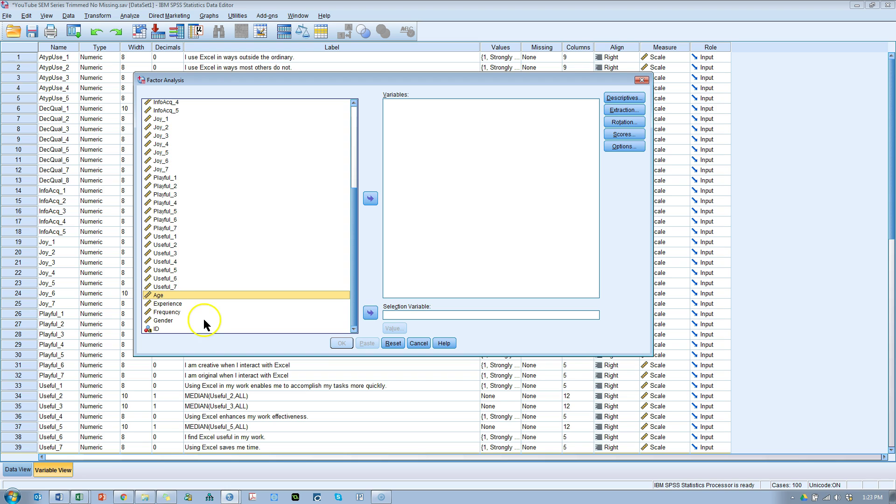
click(175, 321)
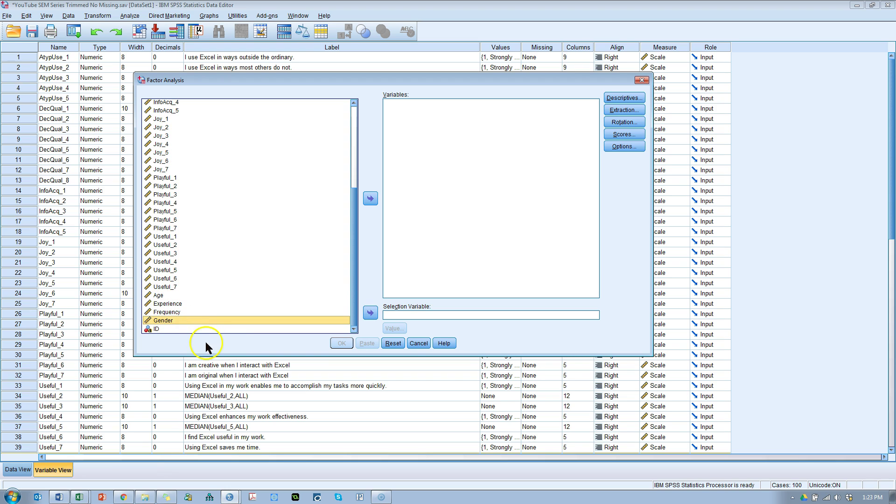
click(185, 296)
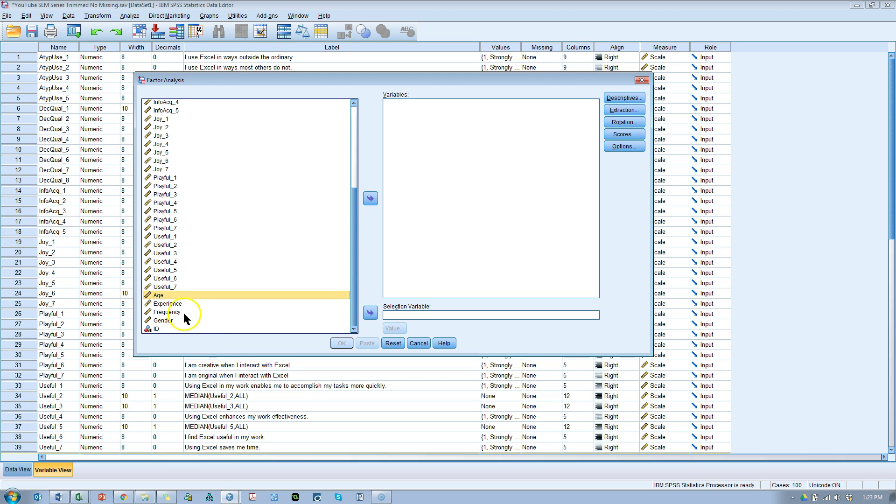
shift+click(184, 312)
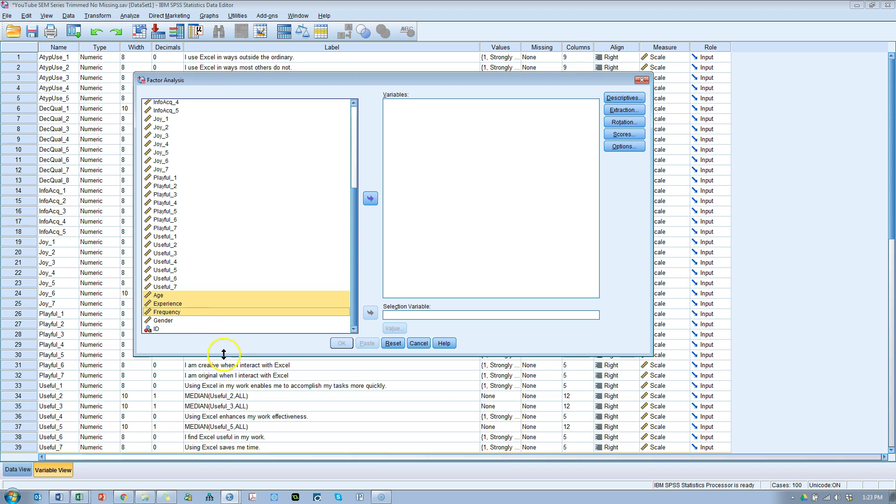
click(227, 288)
click(187, 285)
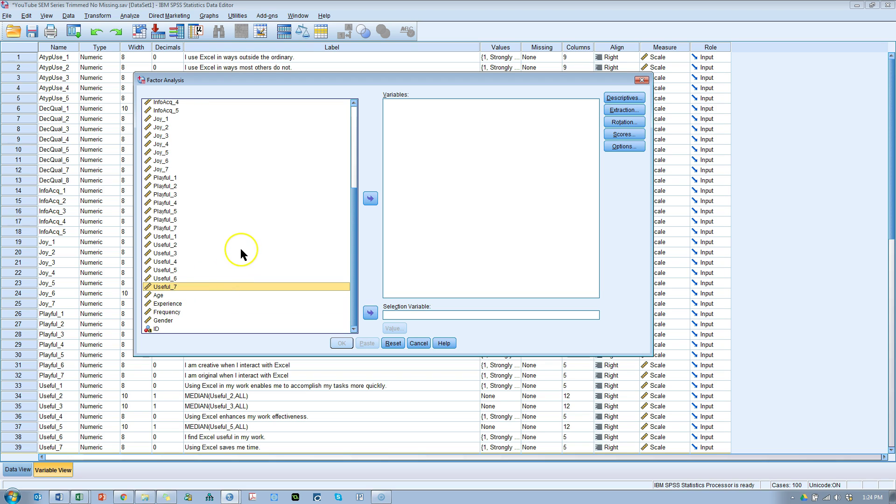
Step: Move survey items AtypUse_1 through Useful_7 into the Variables box, excluding demographics
scroll(240, 248, up, 6)
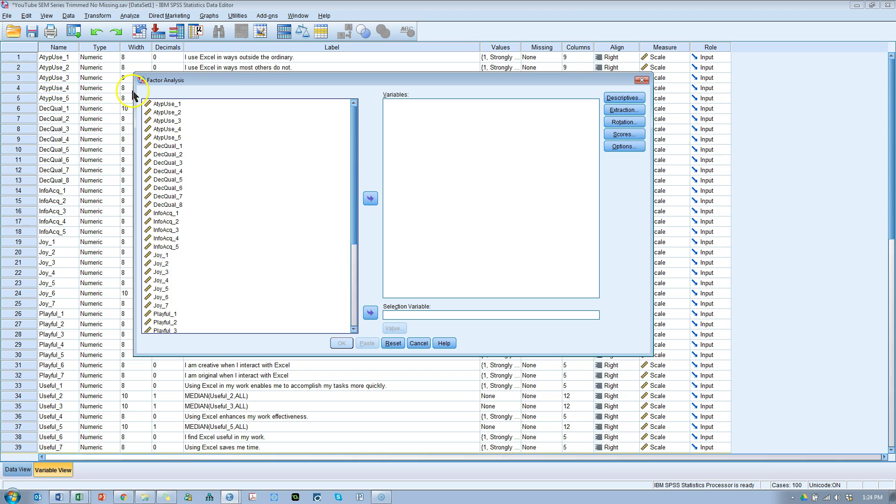
click(161, 103)
key(ctrl+a)
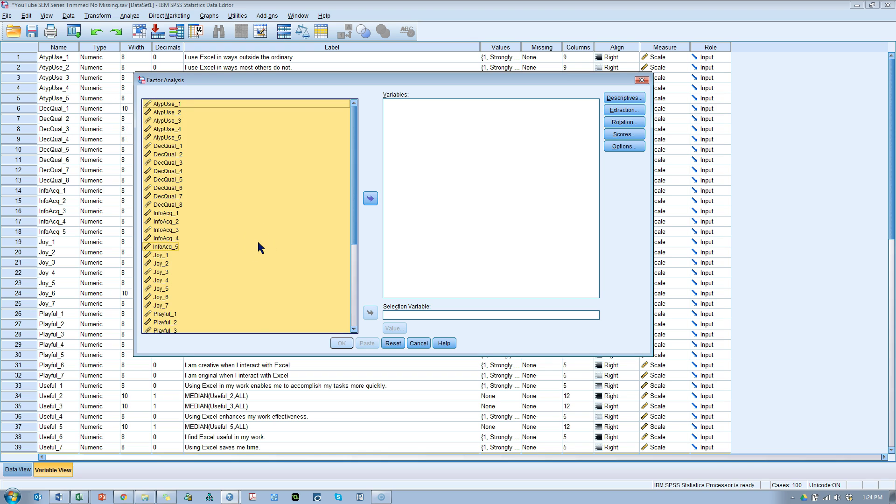
click(371, 200)
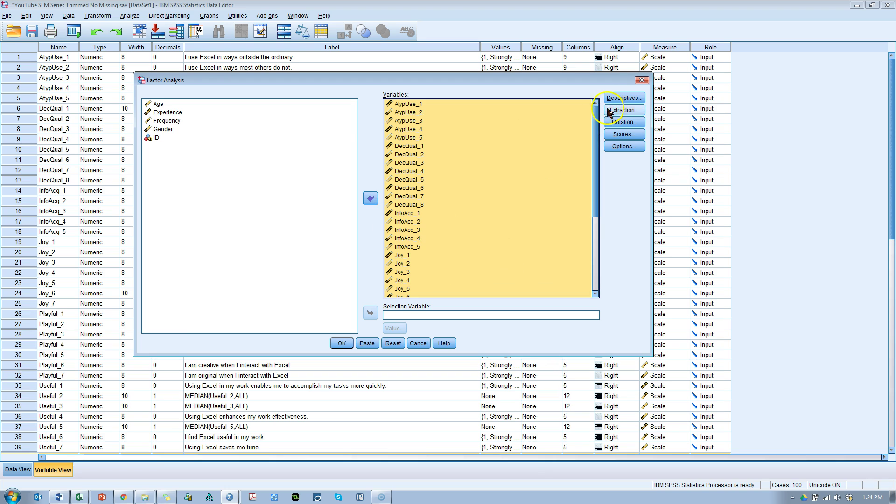
Step: Request the reproduced correlation matrix and KMO and Bartlett's test in Descriptives
click(624, 98)
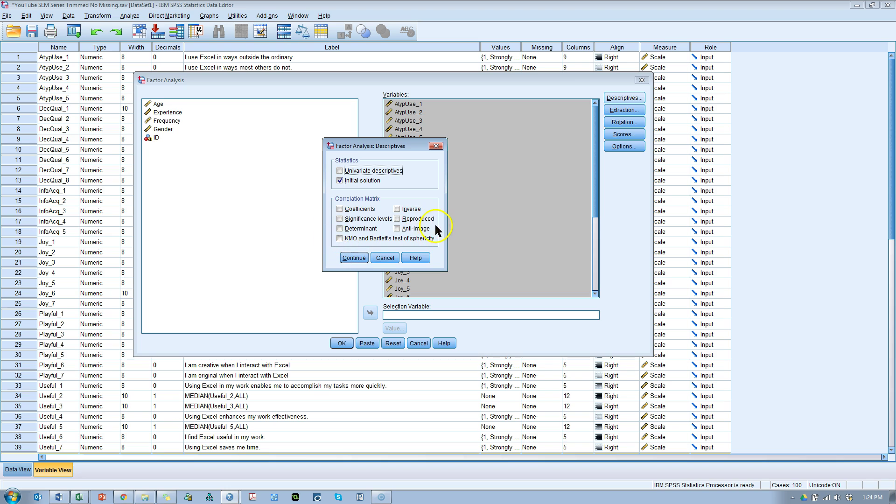
click(397, 218)
click(377, 238)
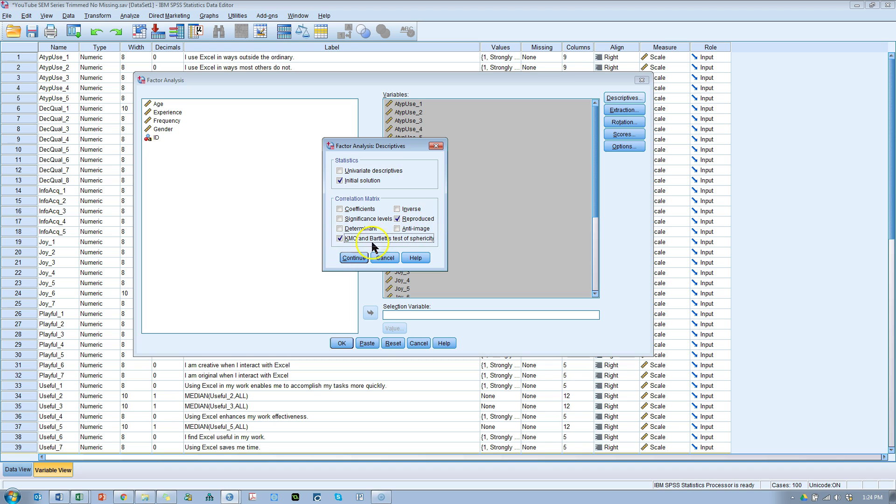
click(353, 258)
Step: Set extraction to Maximum likelihood, based on eigenvalues greater than 1
click(624, 112)
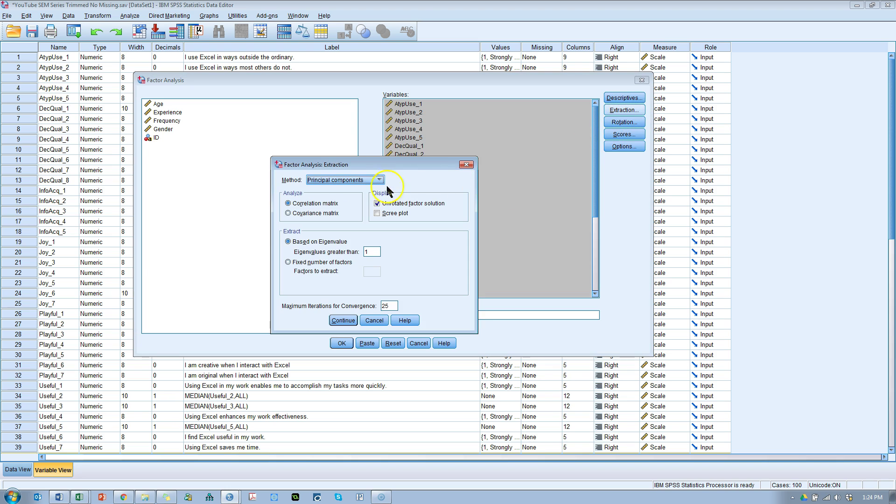
click(376, 181)
click(345, 215)
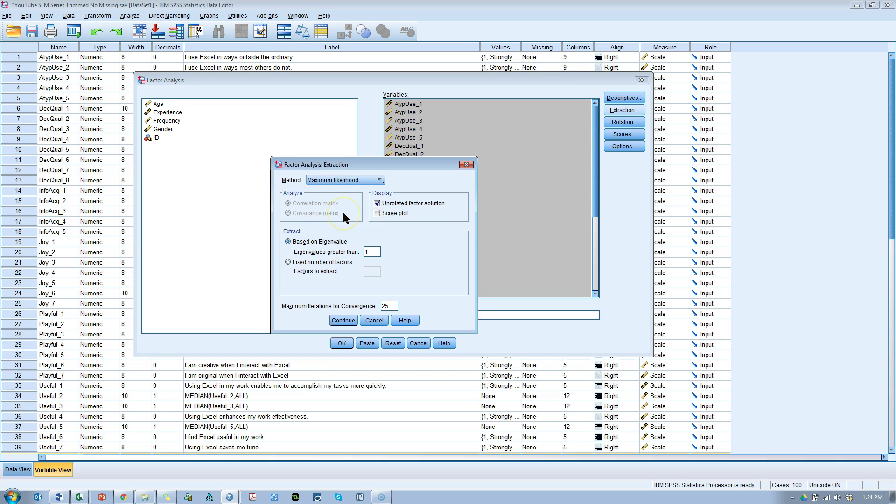
click(413, 240)
click(321, 242)
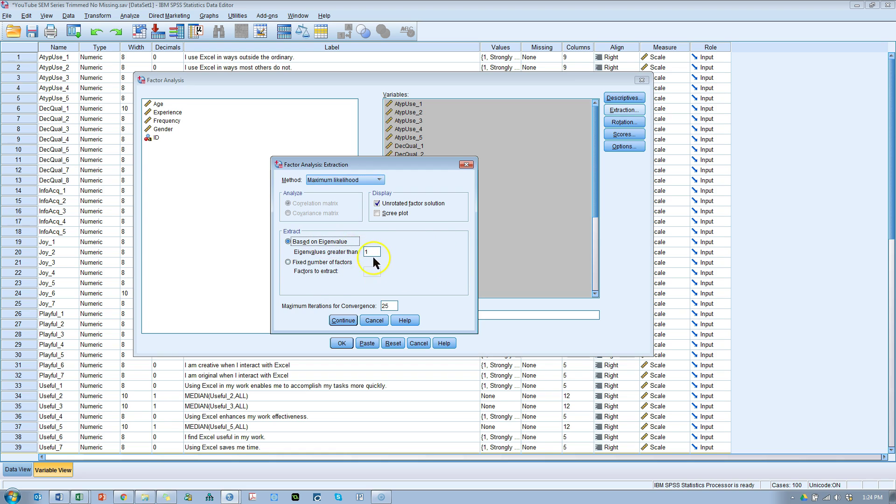
click(303, 262)
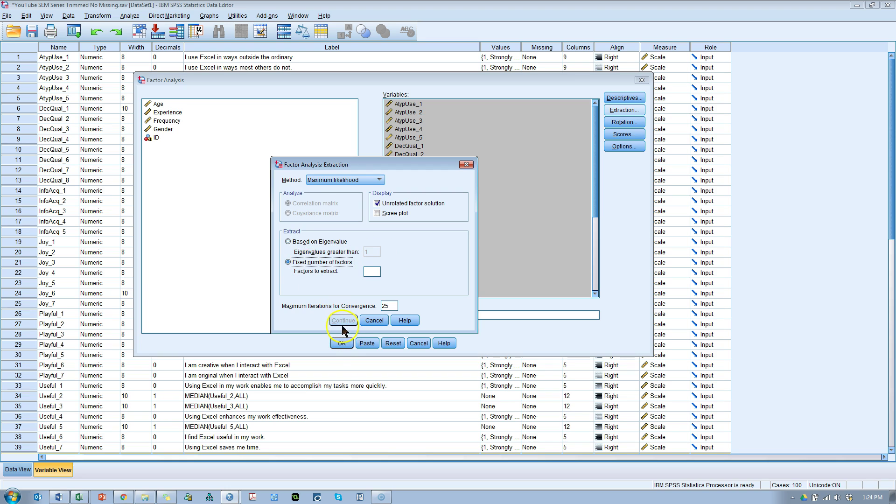
click(290, 242)
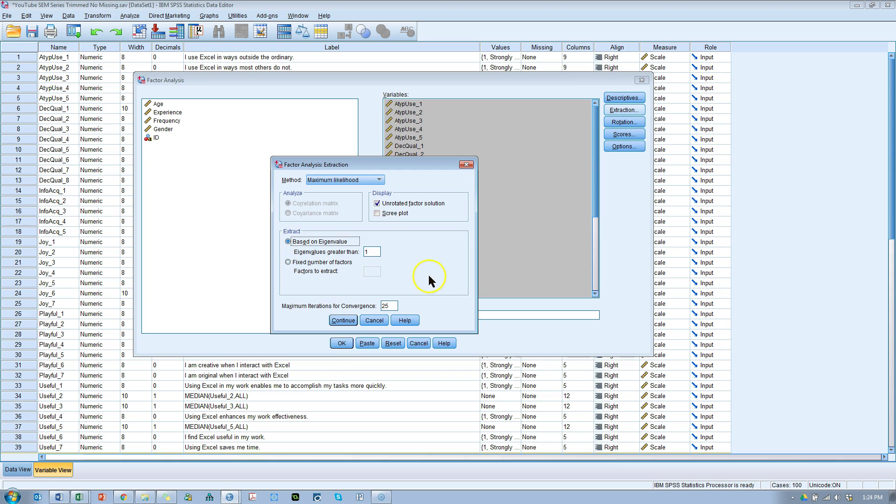
click(383, 304)
click(344, 320)
Step: Set the factor rotation method to Promax
click(624, 124)
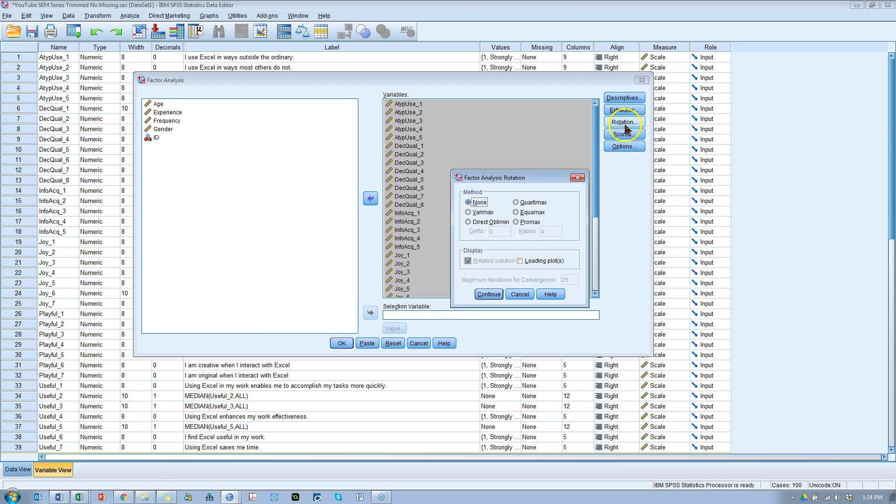
click(517, 222)
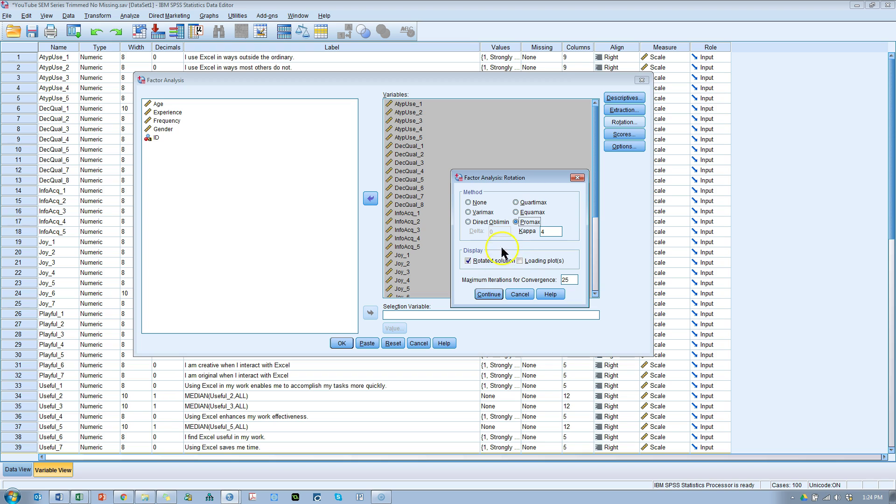
click(490, 294)
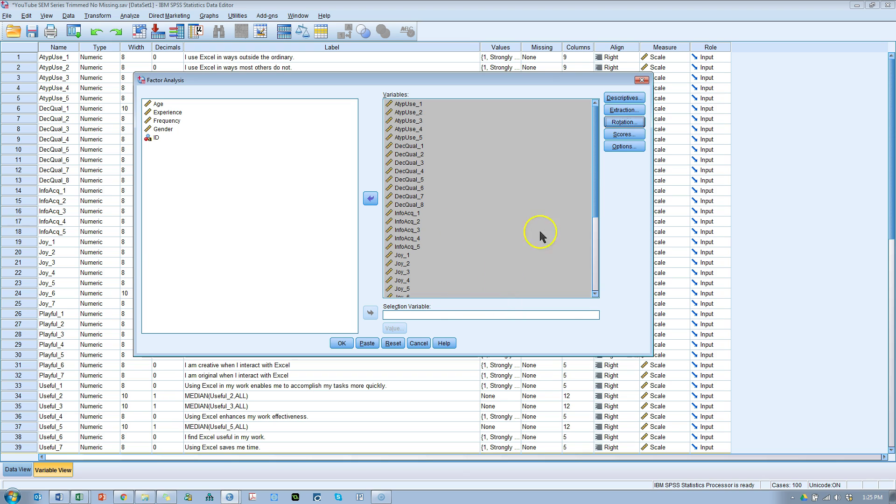
Step: In Factor Scores, leave 'Save as variables' unchecked
click(625, 135)
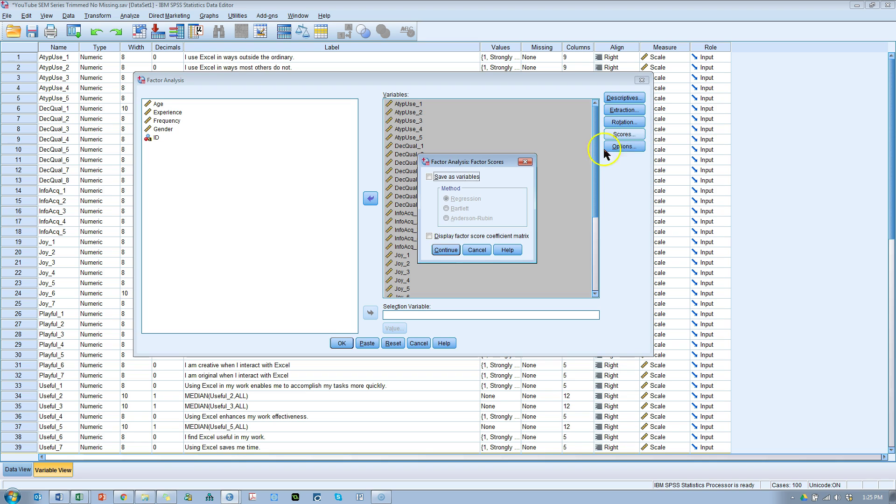
click(462, 179)
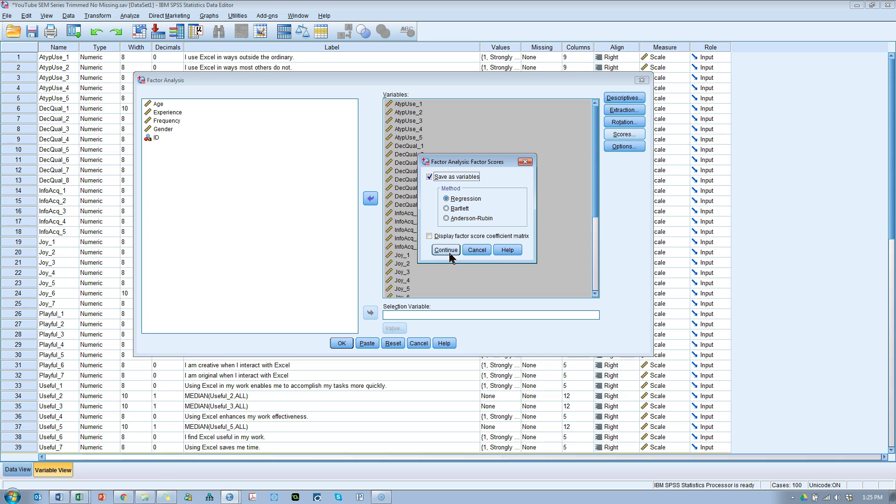
click(430, 177)
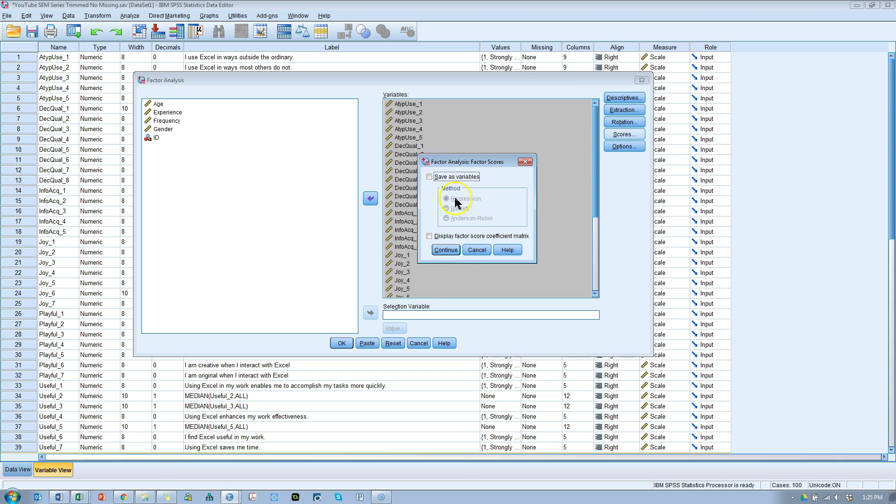
Step: Suppress coefficients with absolute value below .3 in the Options settings
click(475, 251)
click(624, 147)
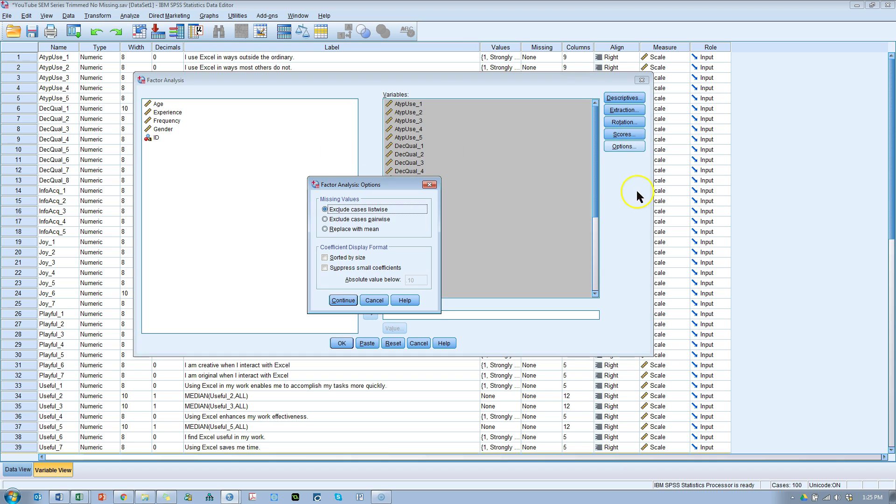
click(345, 268)
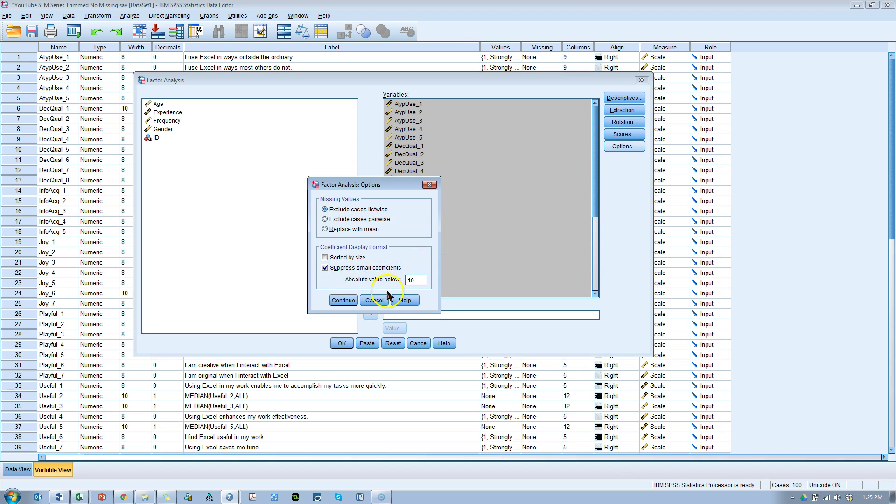
key(Tab)
text(.3)
click(343, 300)
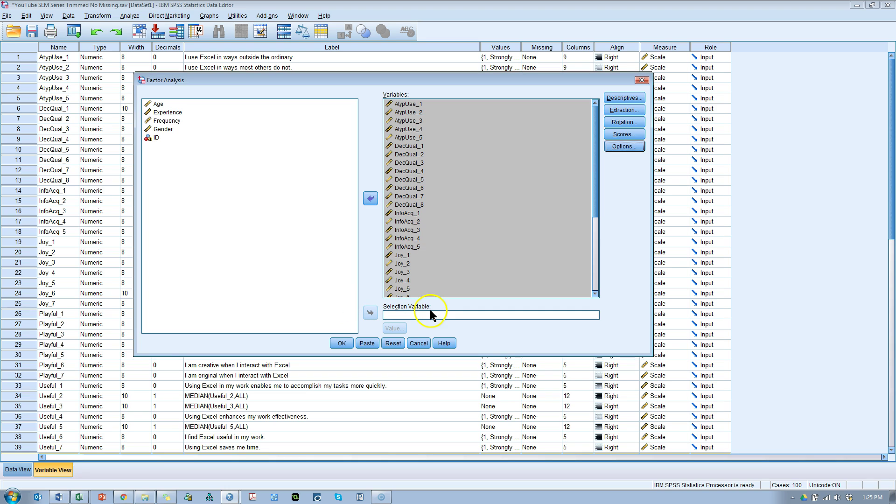
Step: Review the included items and run the factor analysis
click(504, 251)
click(455, 257)
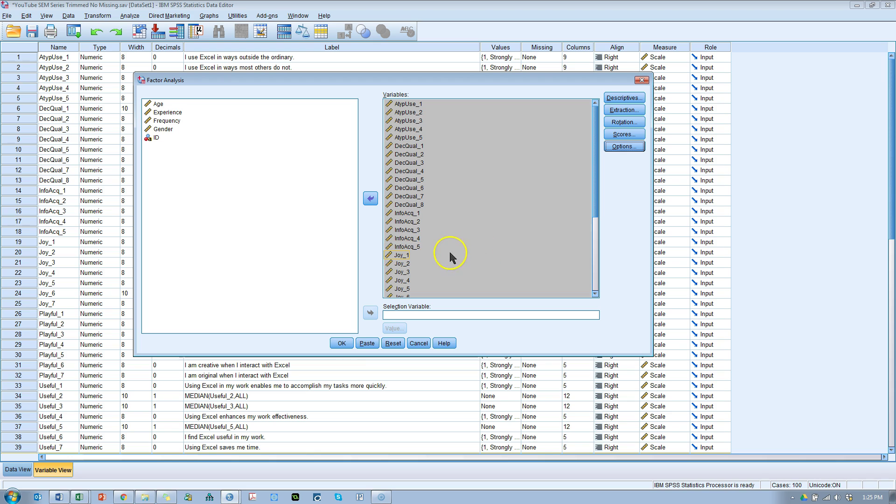
click(574, 180)
click(345, 345)
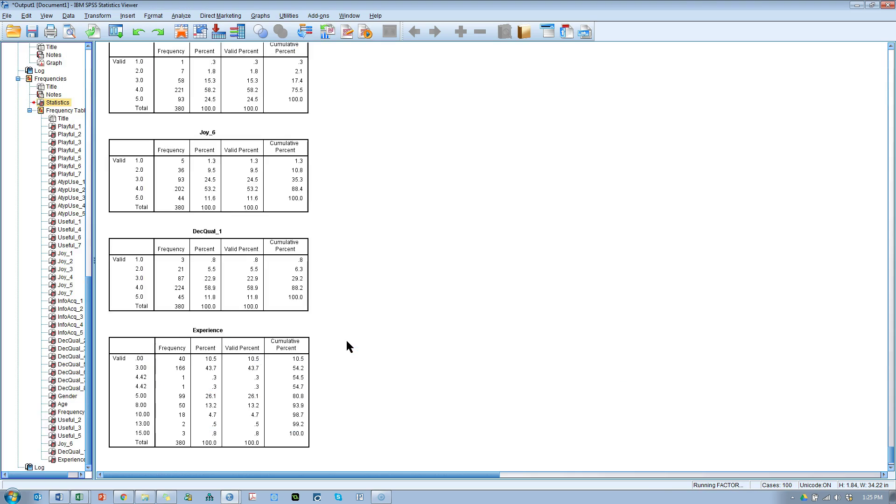
click(445, 362)
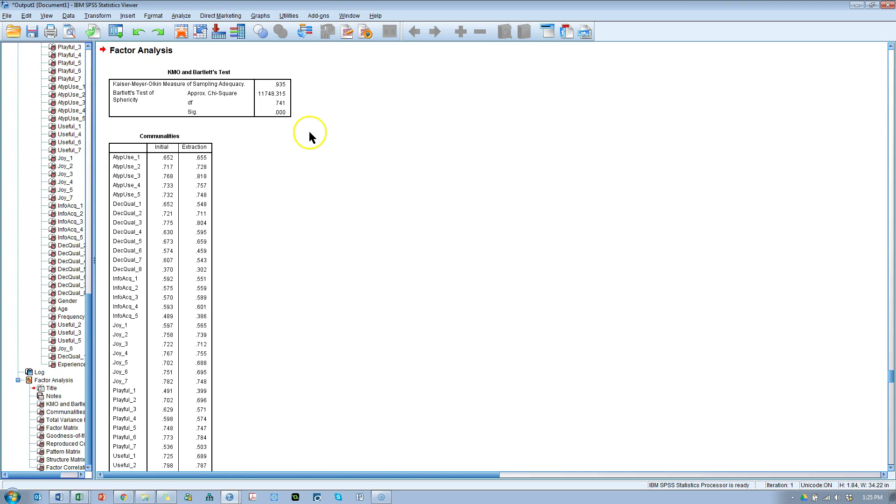
click(281, 89)
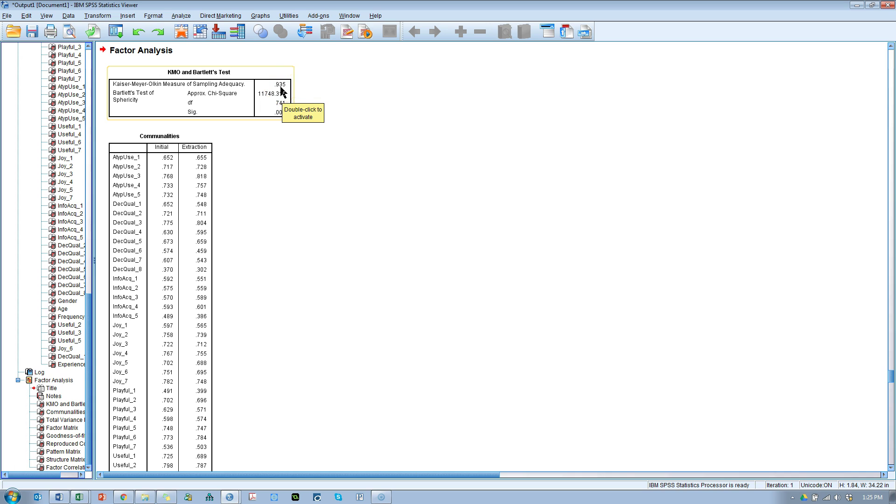
click(323, 135)
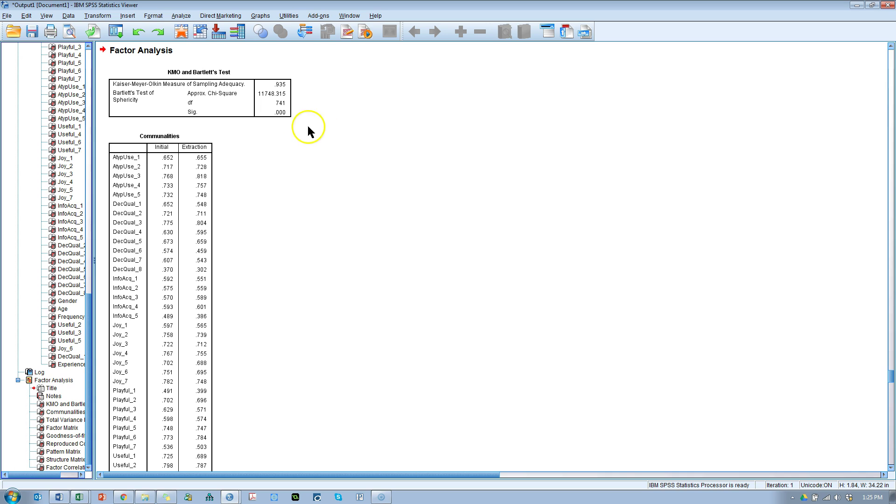
click(281, 113)
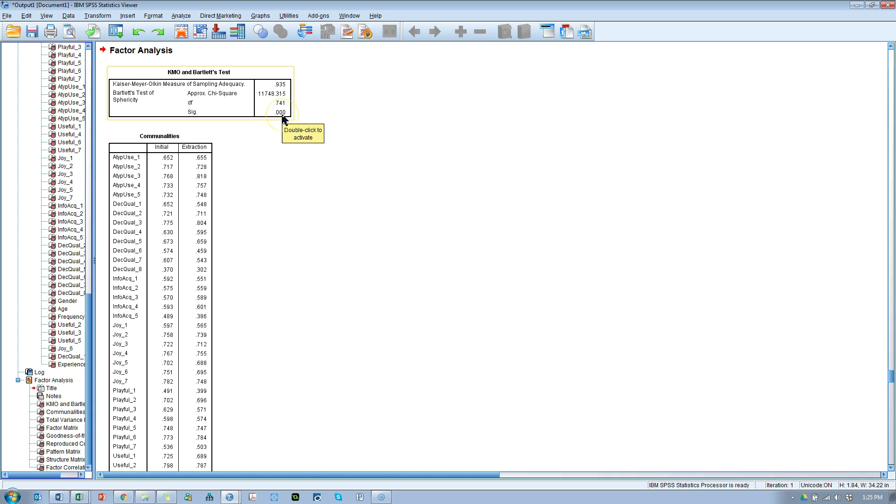
scroll(313, 141, down, 2)
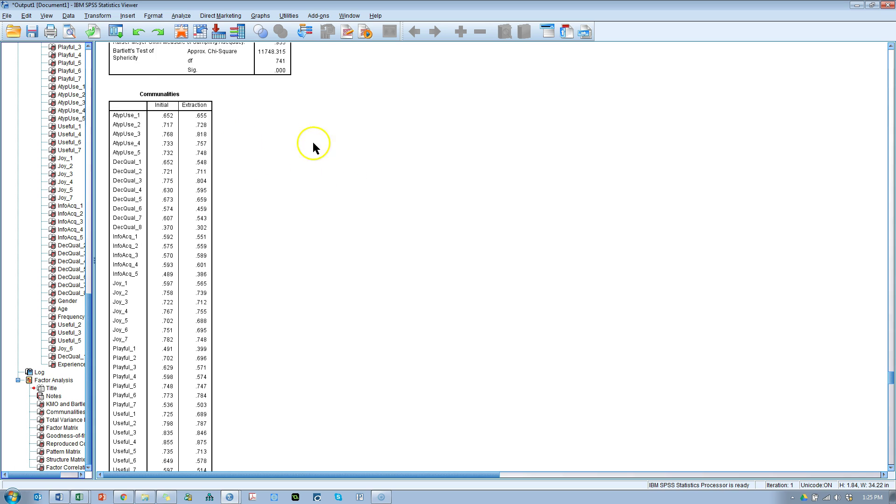
scroll(280, 137, up, 4)
click(272, 133)
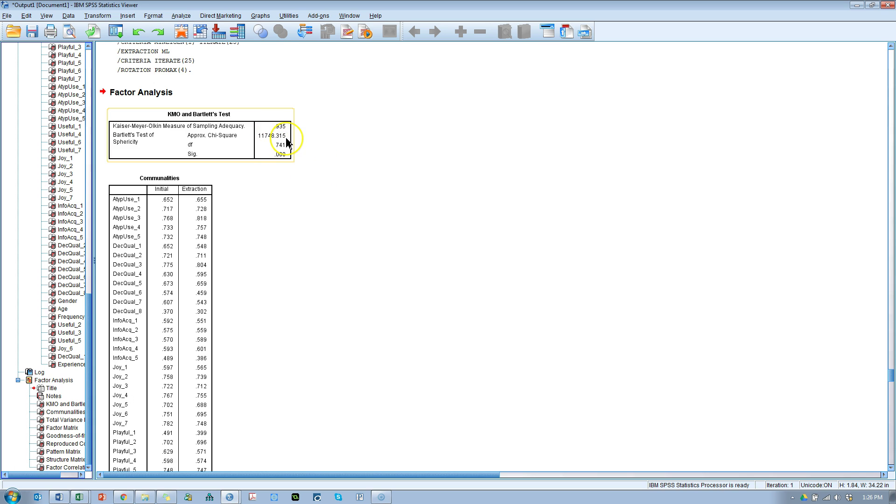
key(alt+Tab)
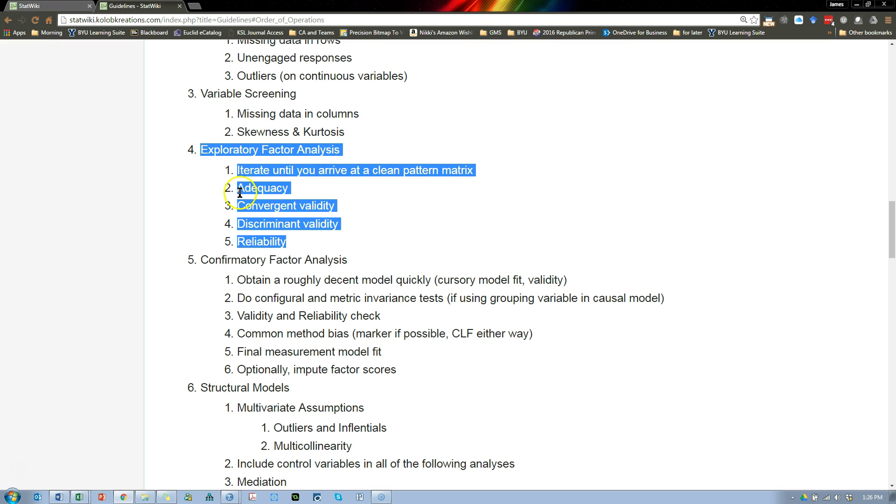
double_click(245, 189)
drag(270, 207, 329, 207)
click(263, 213)
double_click(261, 224)
double_click(261, 241)
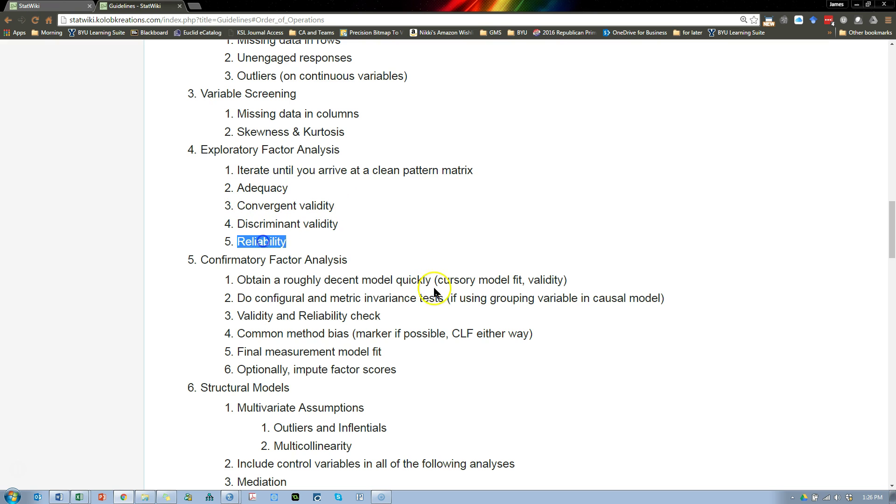
Step: Scroll the output past Communalities to Total Variance Explained: six factors, 64.588% of variance
key(alt+Tab)
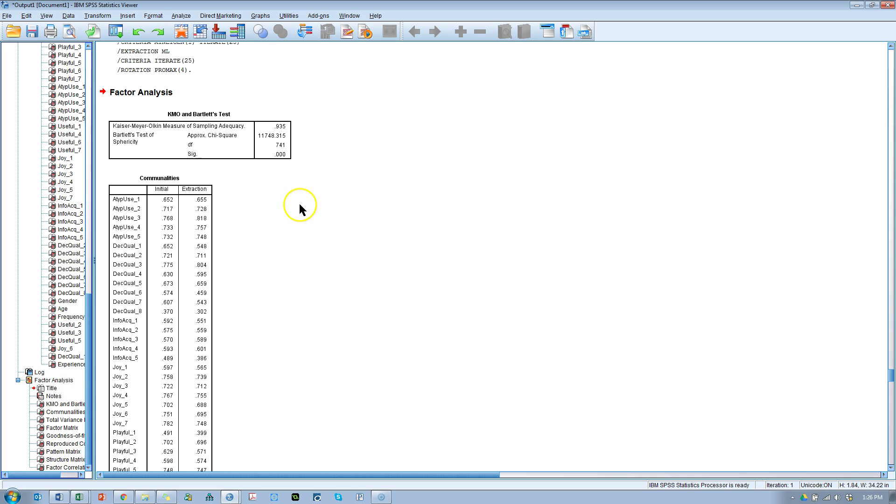
scroll(280, 159, down, 3)
click(226, 110)
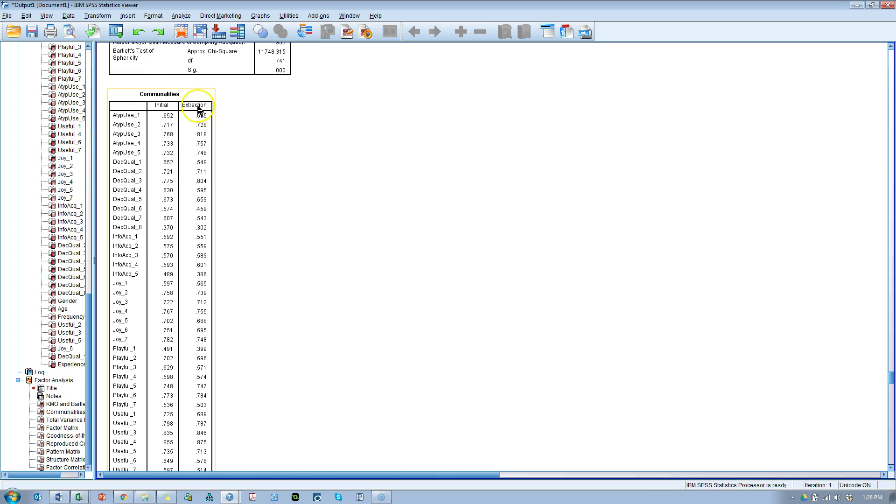
scroll(210, 163, down, 2)
drag(201, 214, 216, 72)
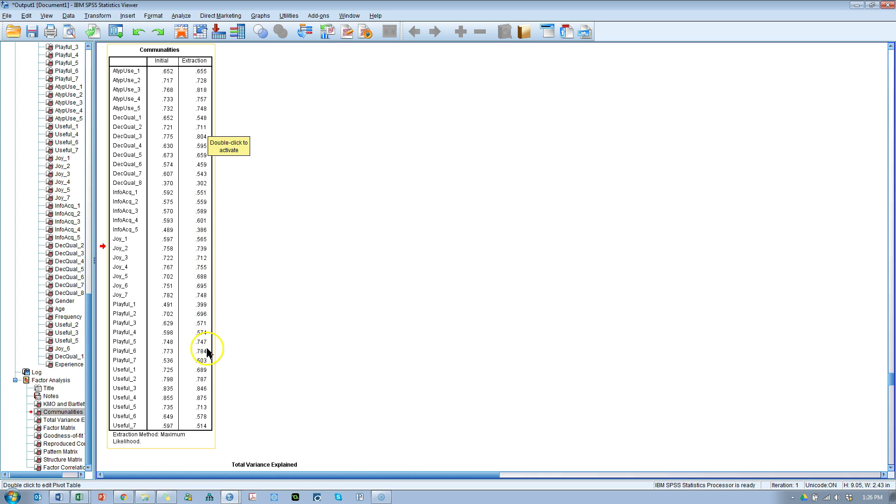
scroll(303, 354, down, 5)
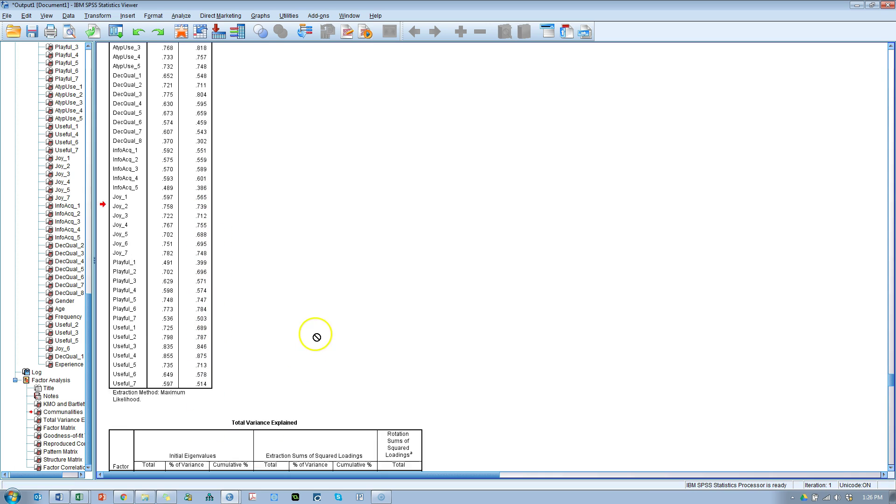
scroll(385, 256, down, 1)
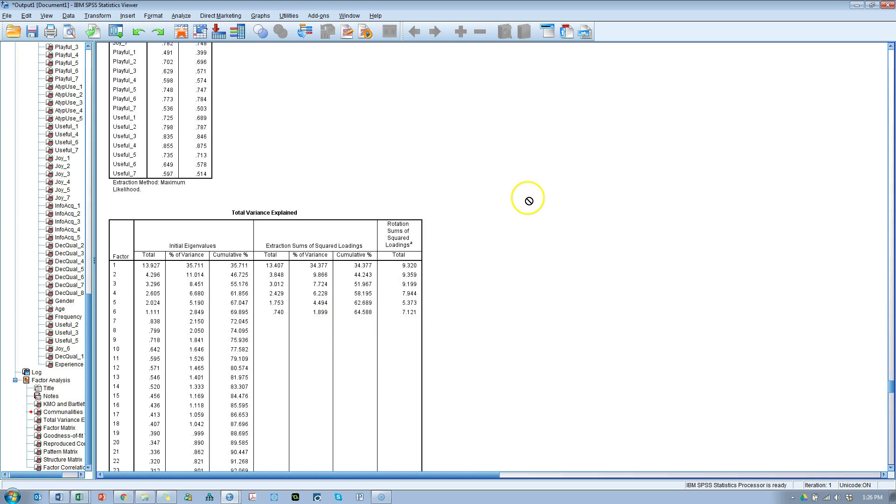
scroll(383, 236, down, 2)
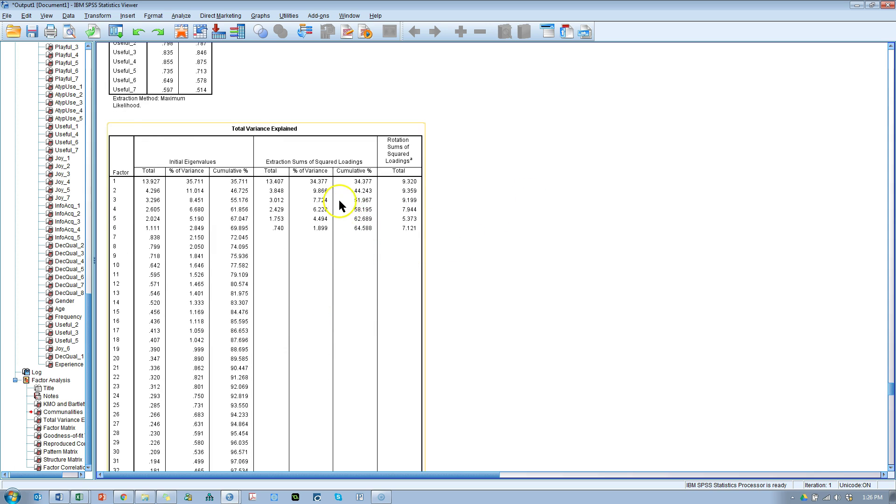
scroll(340, 202, down, 1)
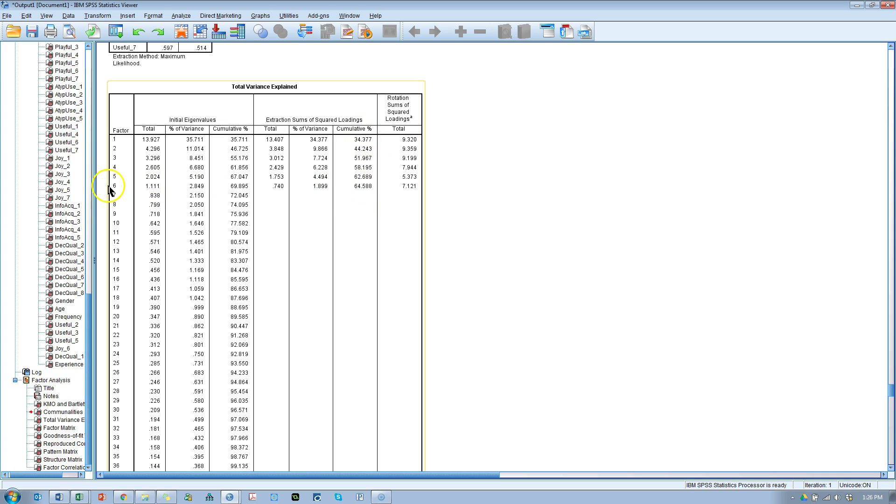
Step: Glance at the SEM research model diagram in Word, then return to the SPSS output
key(alt+Tab)
key(alt+Tab)
key(alt+Tab)
key(alt+Tab)
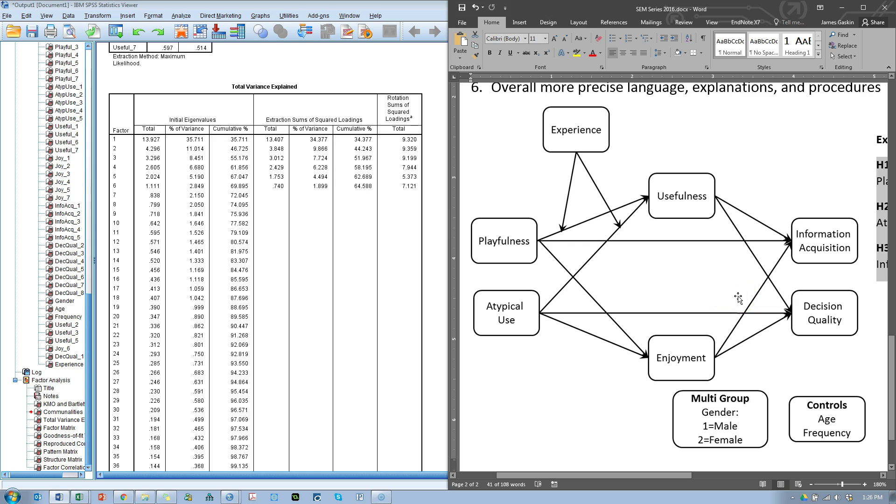
key(alt+Tab)
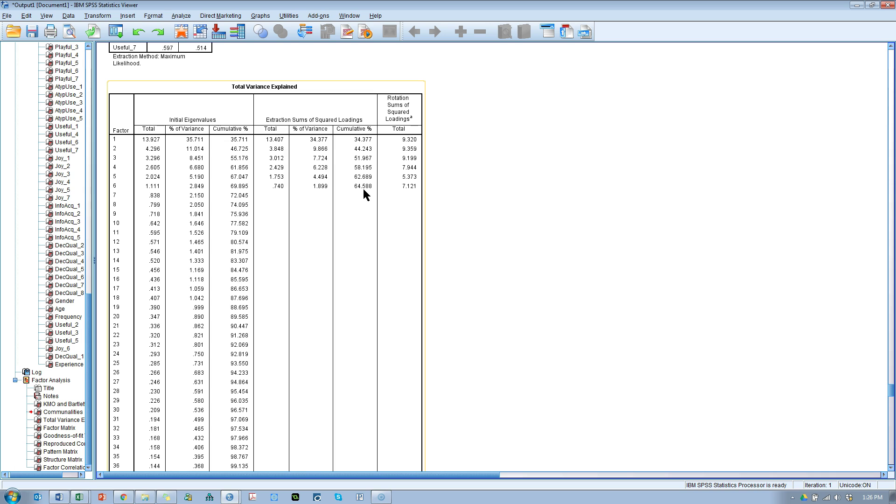
Step: Scroll the output past Total Variance Explained and Reproduced Correlations to the six-factor Pattern Matrix
scroll(363, 189, down, 15)
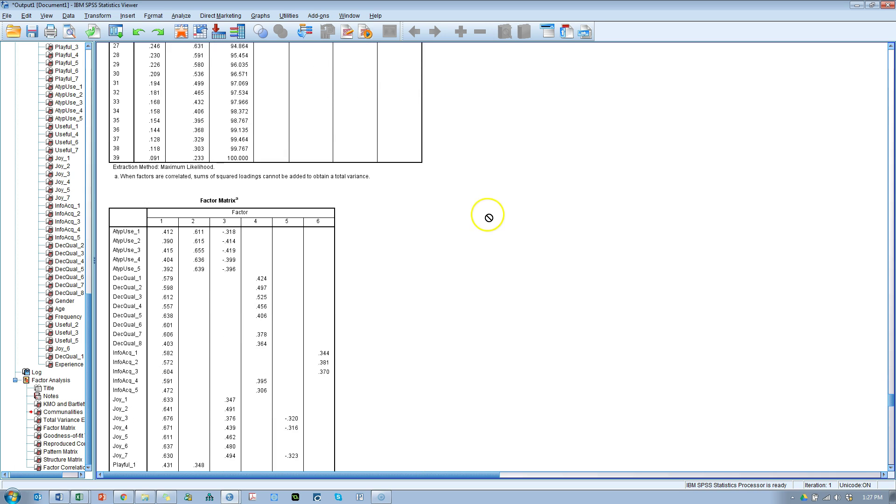
scroll(379, 187, down, 18)
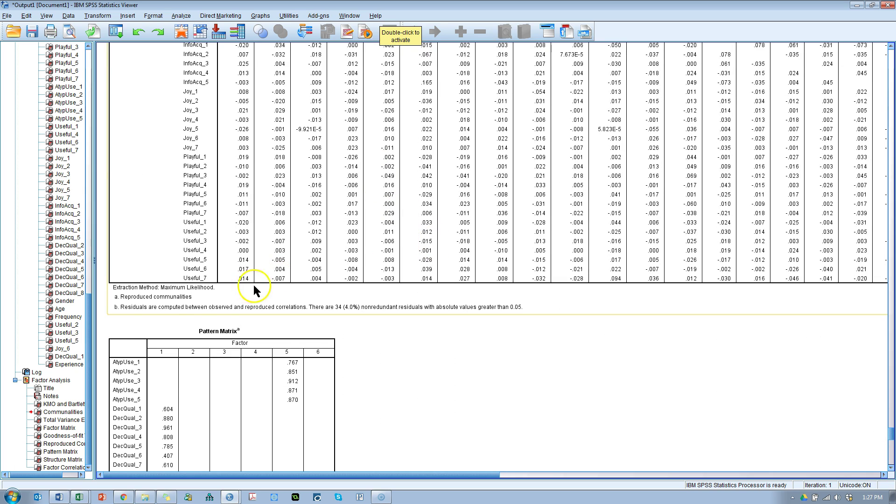
scroll(304, 287, down, 3)
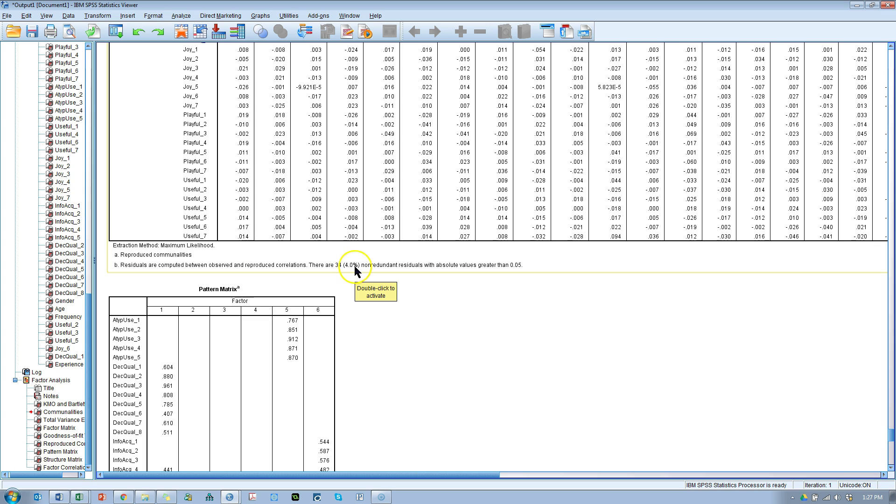
drag(354, 265, 432, 271)
scroll(362, 298, down, 15)
scroll(432, 271, down, 3)
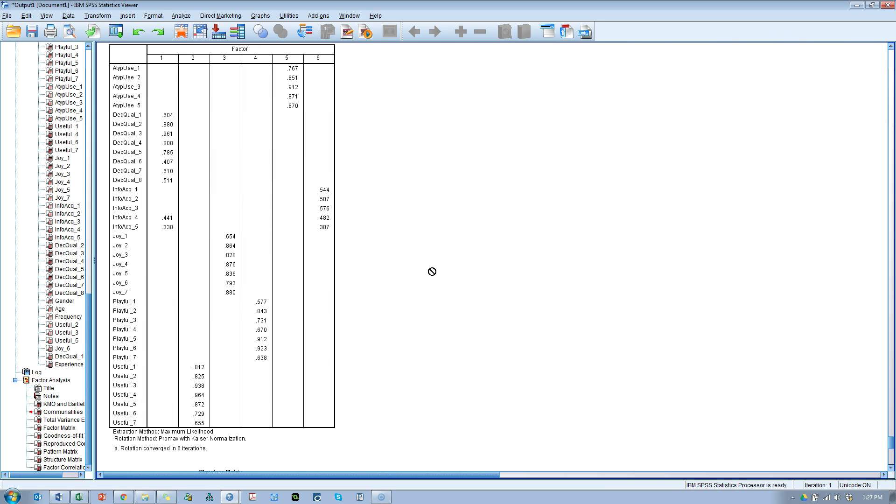
drag(432, 271, 366, 304)
click(300, 190)
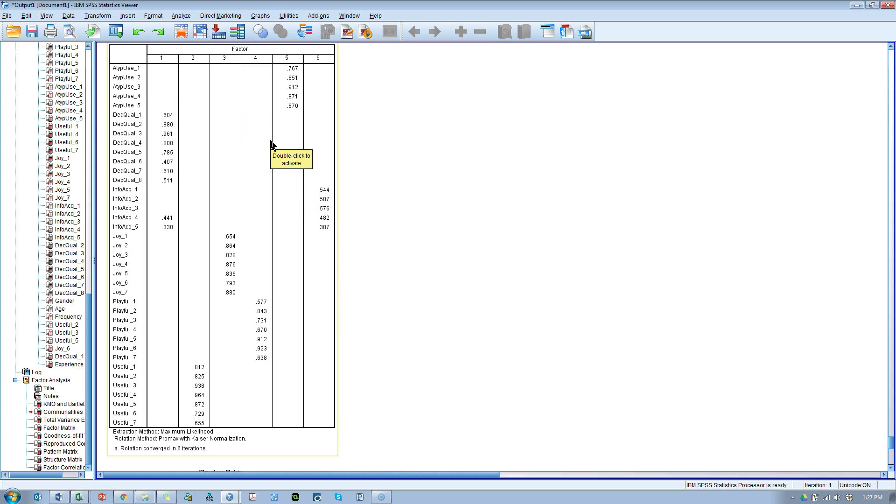
drag(271, 146, 303, 93)
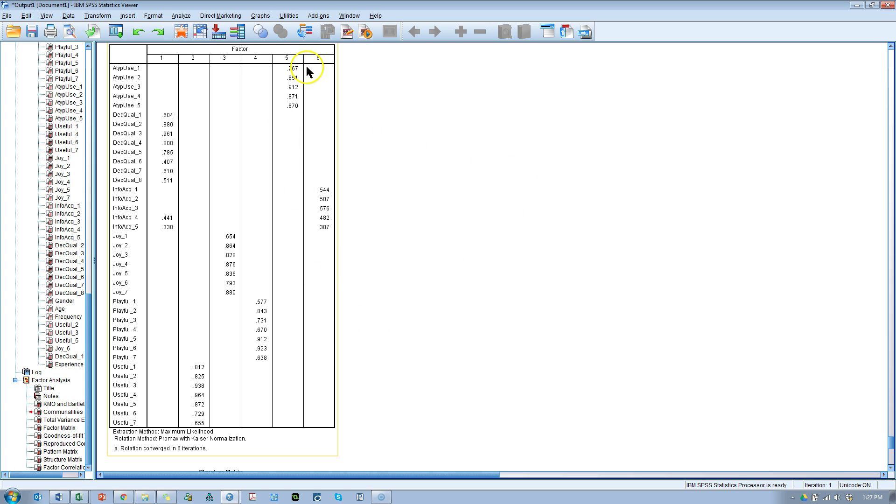
click(295, 85)
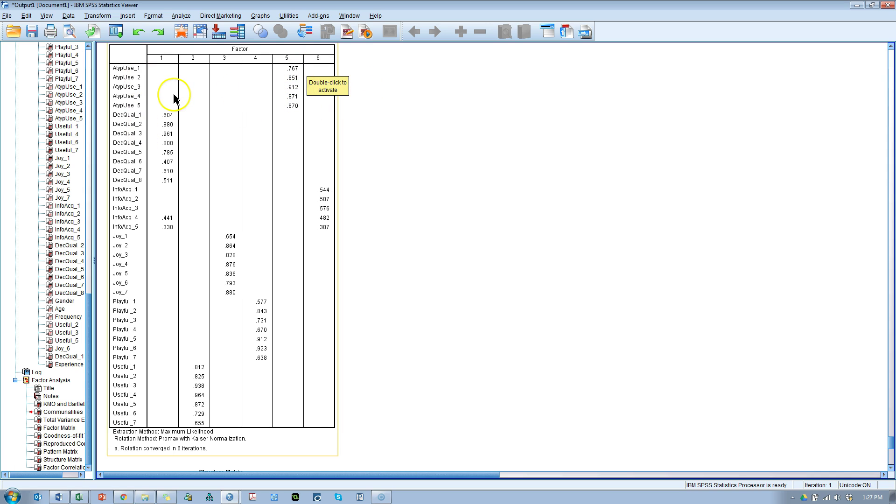
drag(174, 98, 294, 70)
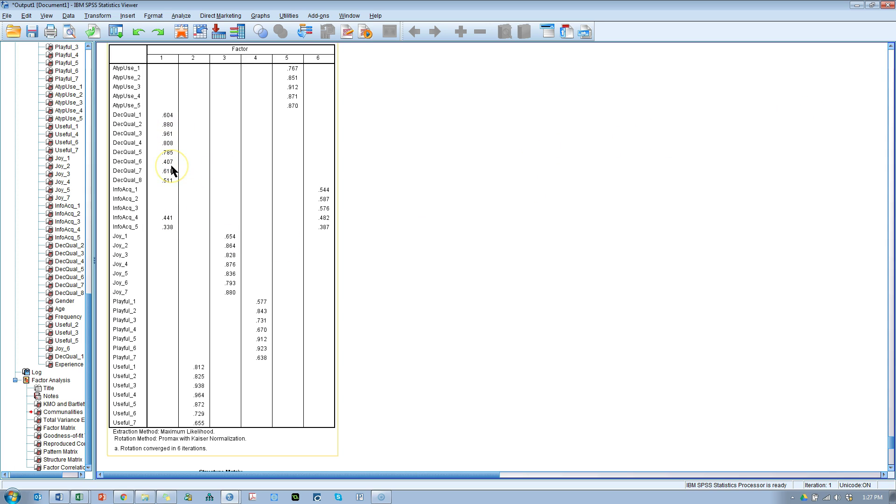
click(171, 185)
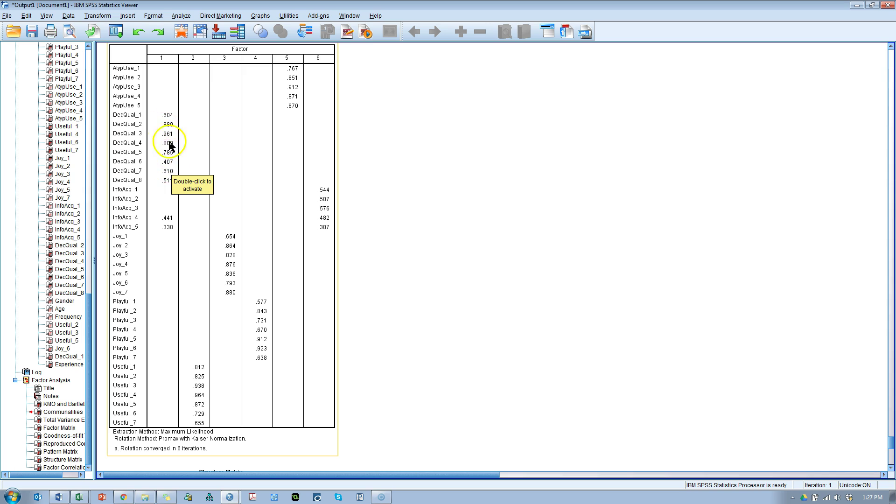
click(166, 180)
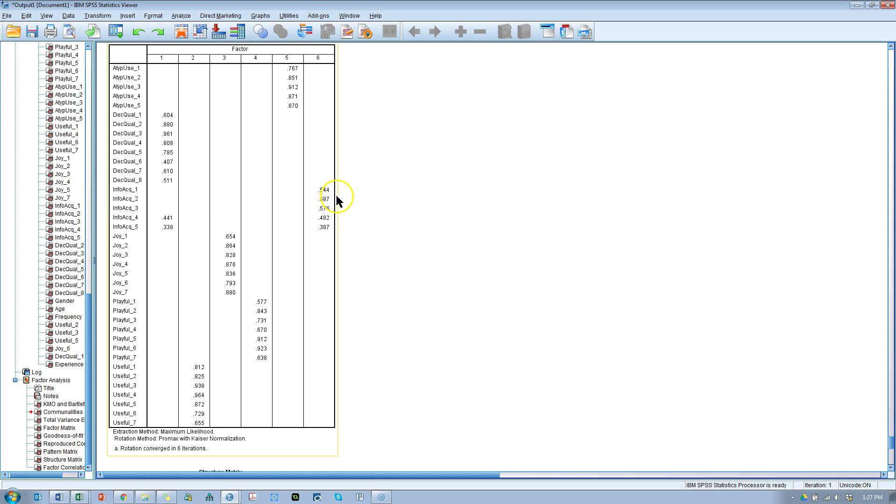
double_click(326, 228)
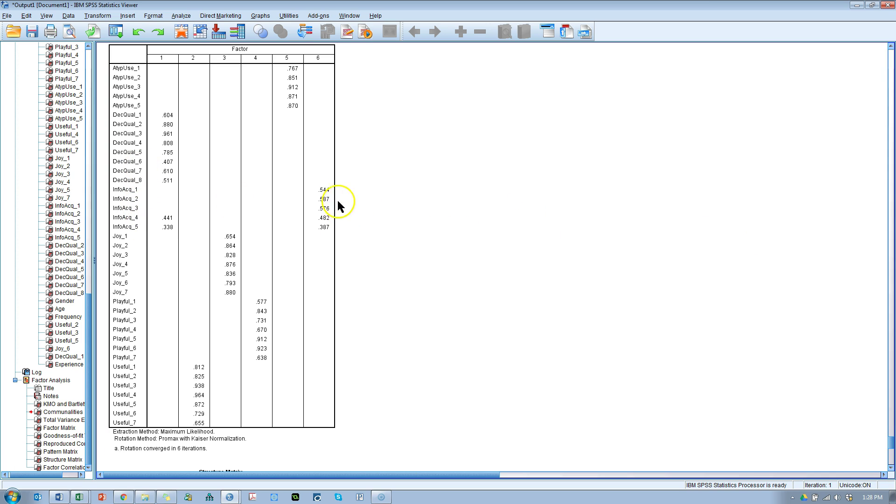
click(338, 205)
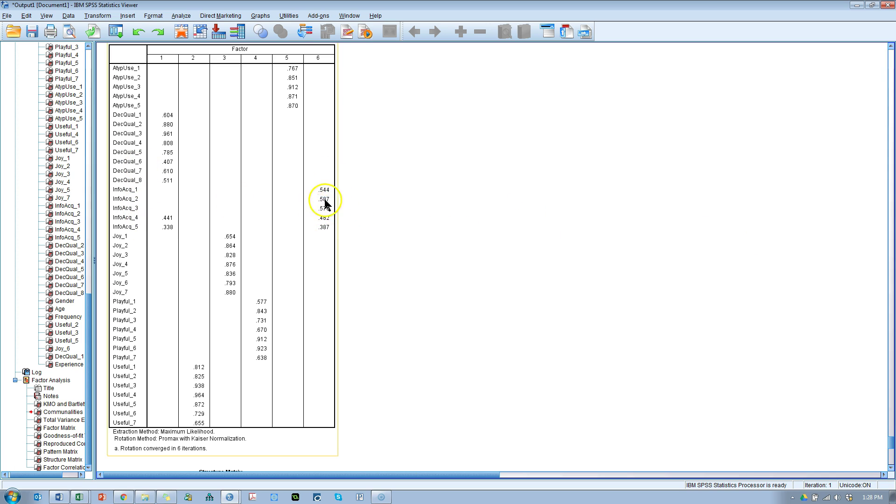
click(429, 233)
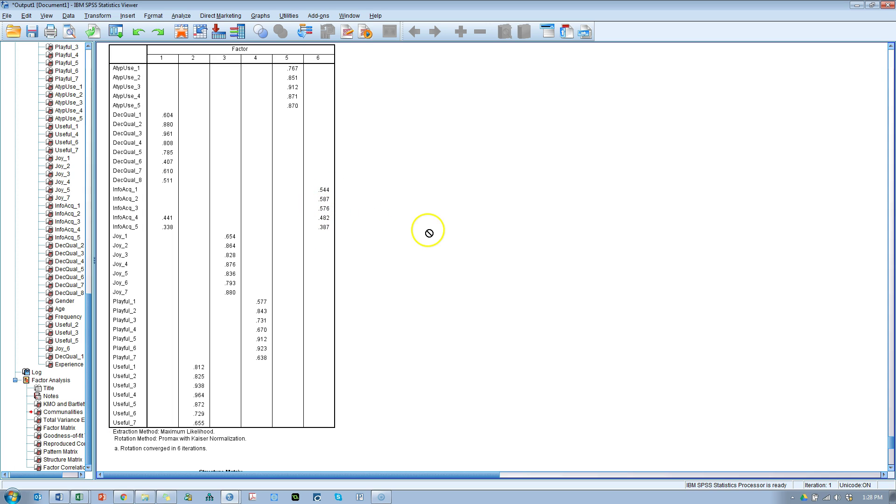
Step: Recall the Factor Analysis setup and remove AtypUse_1 through AtypUse_5 from Variables
click(185, 47)
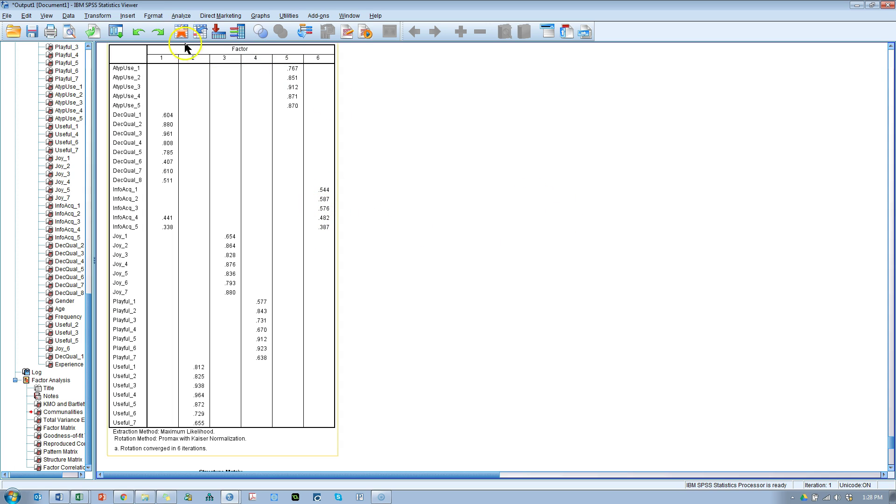
click(117, 31)
click(120, 48)
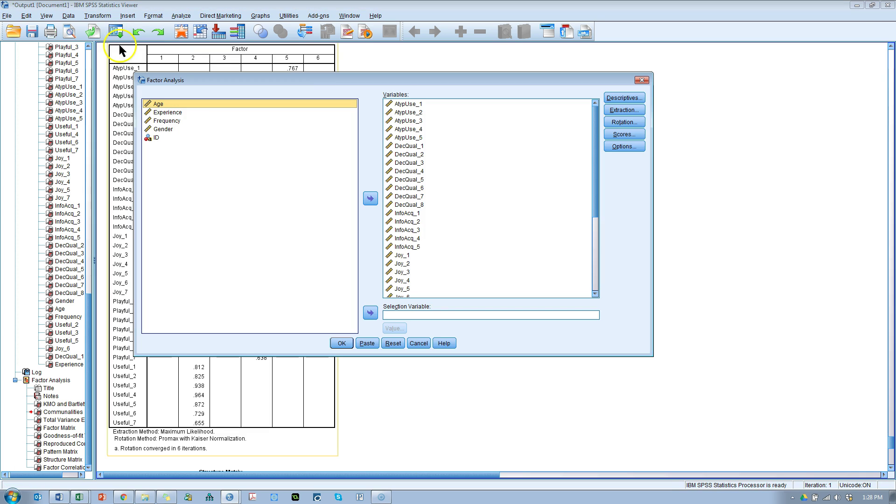
click(407, 103)
shift+click(409, 137)
click(370, 198)
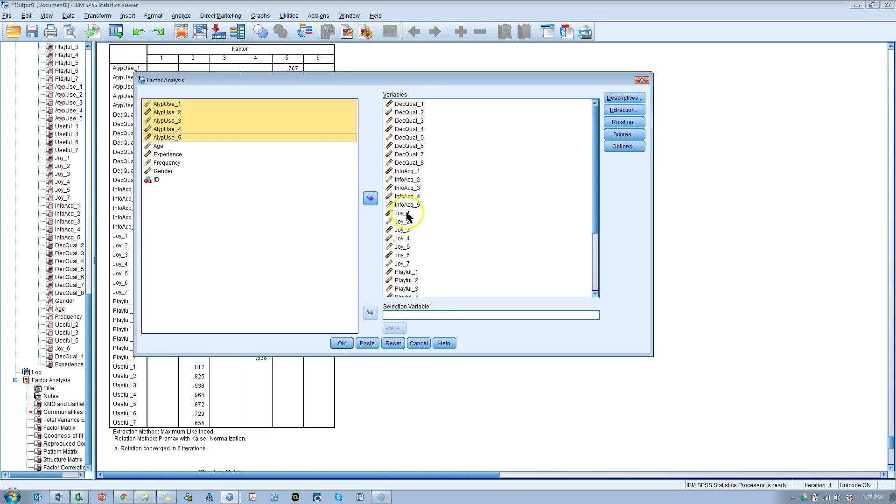
Step: Remove the Joy, Playful and Useful items, then run the analysis on DecQual and InfoAcq items
click(408, 213)
scroll(428, 242, down, 3)
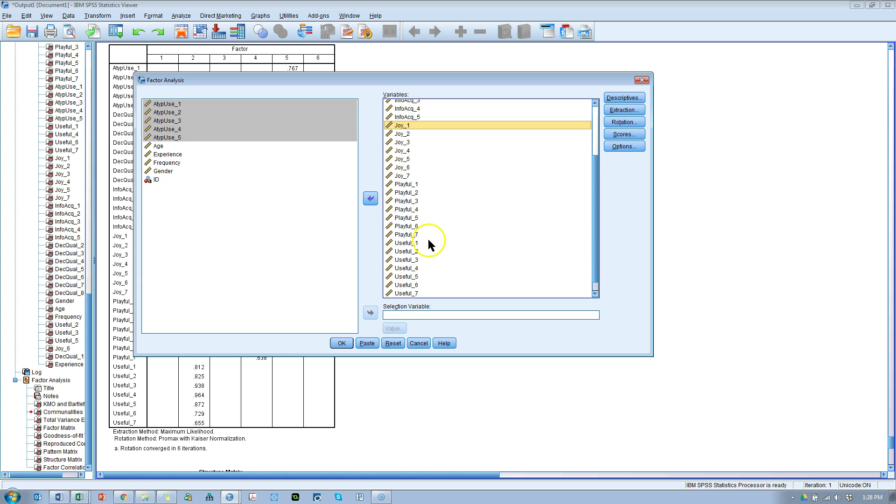
shift+click(417, 294)
click(370, 199)
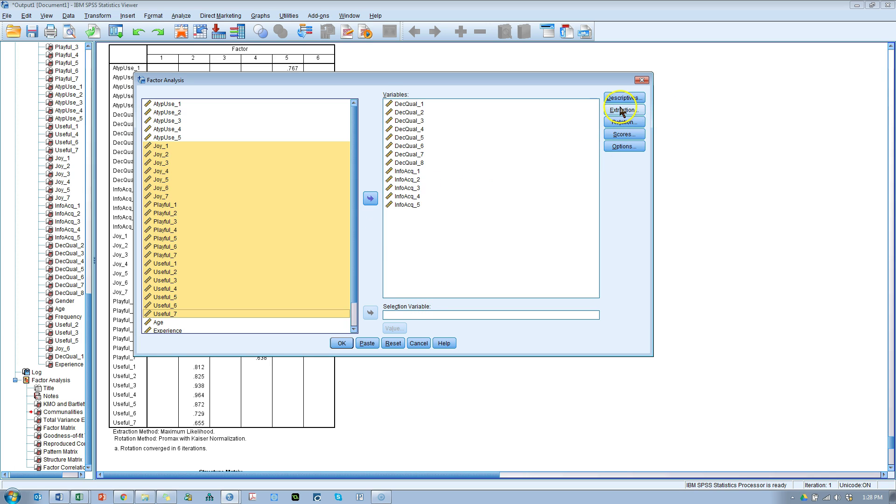
click(348, 345)
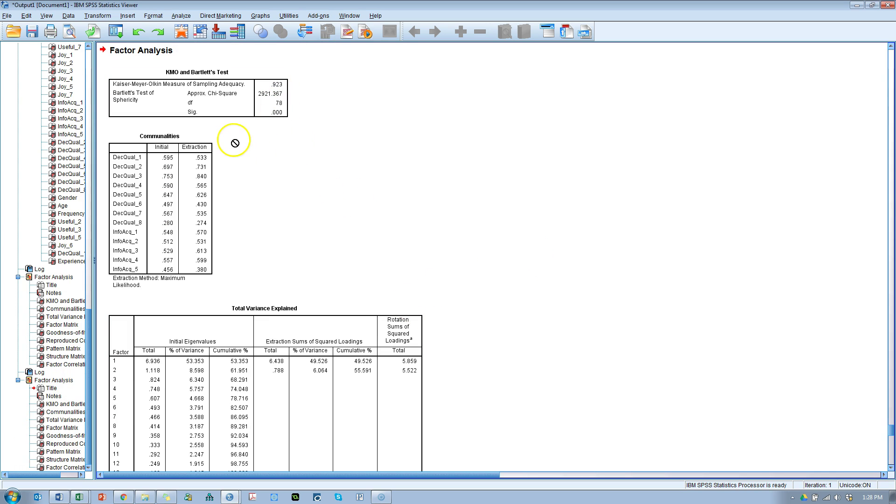
Step: Inspect the new two-factor Pattern Matrix, where DecQual_6 cross-loads at .339 and .368
scroll(513, 306, down, 3)
scroll(513, 306, down, 20)
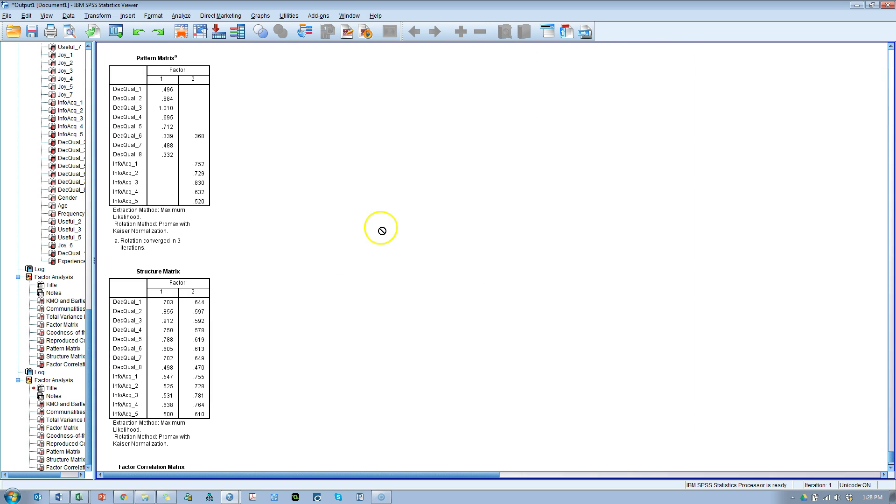
scroll(296, 224, up, 2)
click(176, 150)
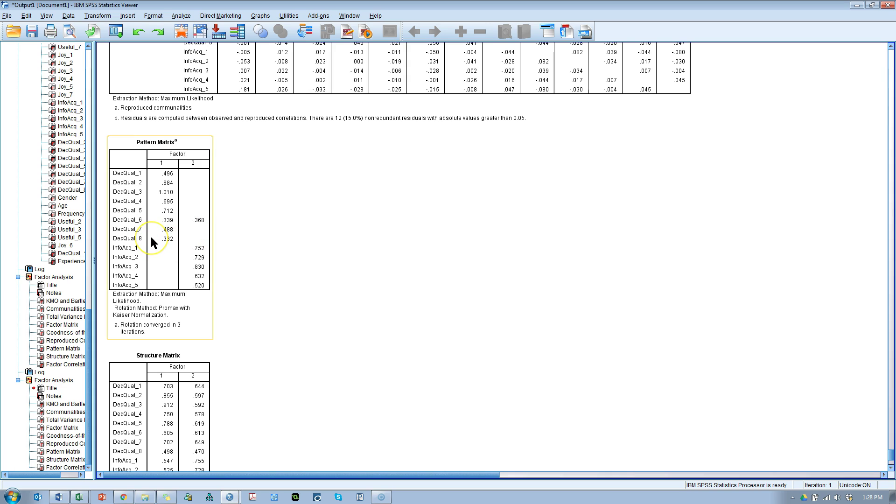
drag(154, 247, 257, 285)
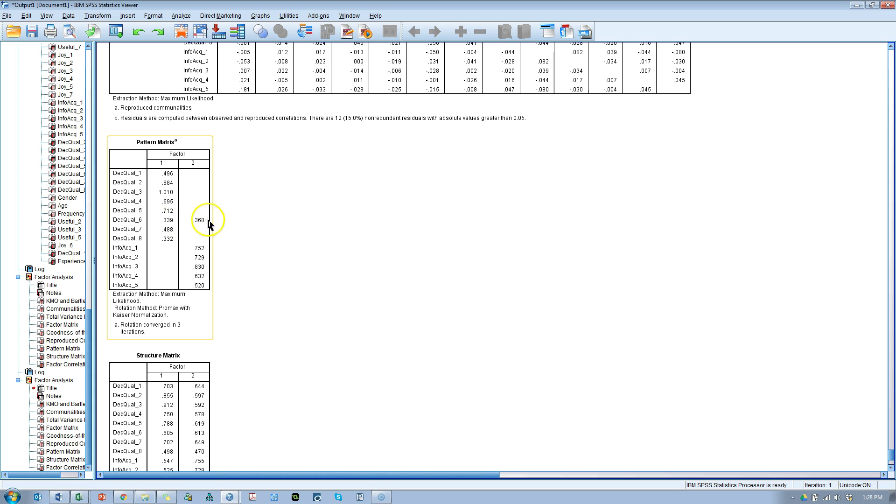
Step: Rerun the factor analysis without DecQual_6 and inspect its Pattern Matrix
click(116, 31)
click(126, 49)
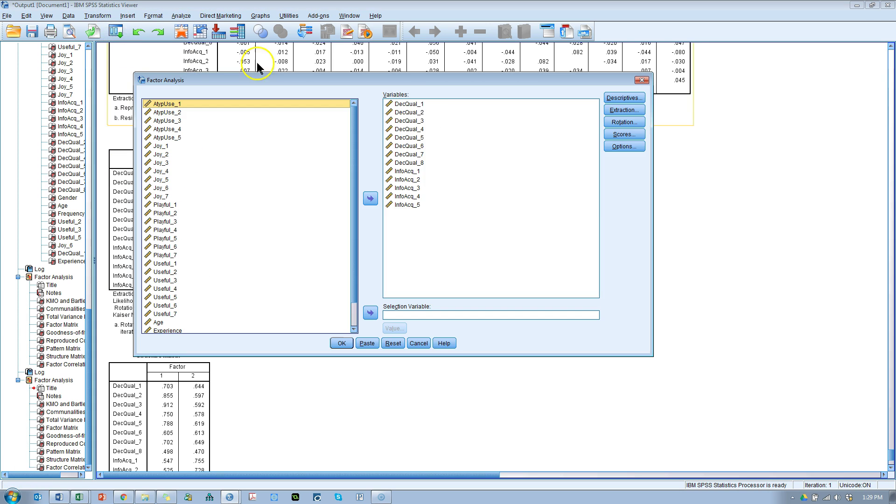
click(404, 146)
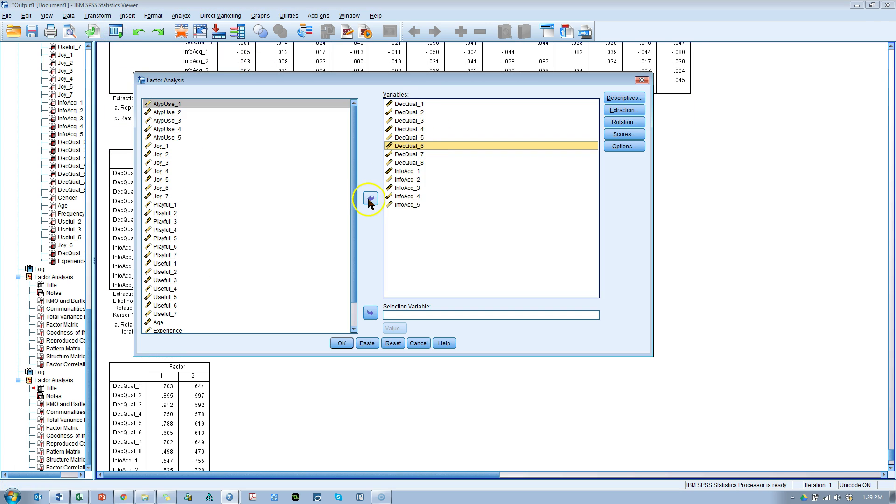
click(370, 199)
click(341, 343)
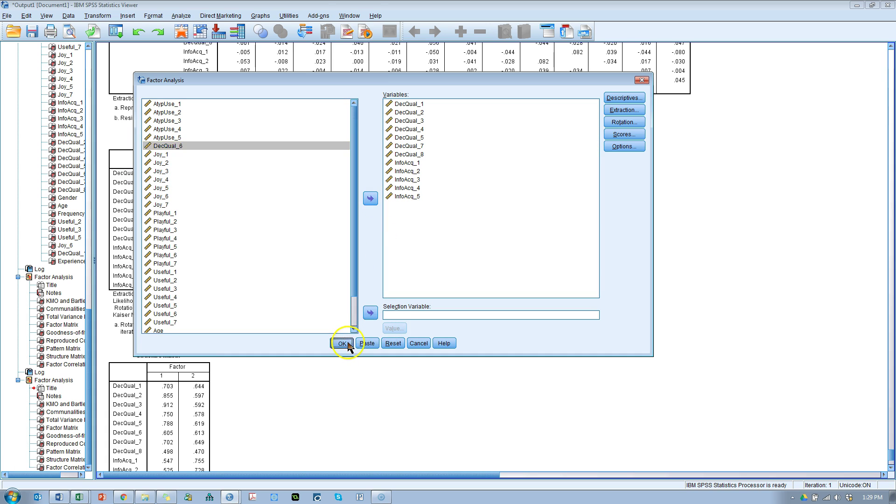
drag(121, 315, 63, 451)
click(63, 452)
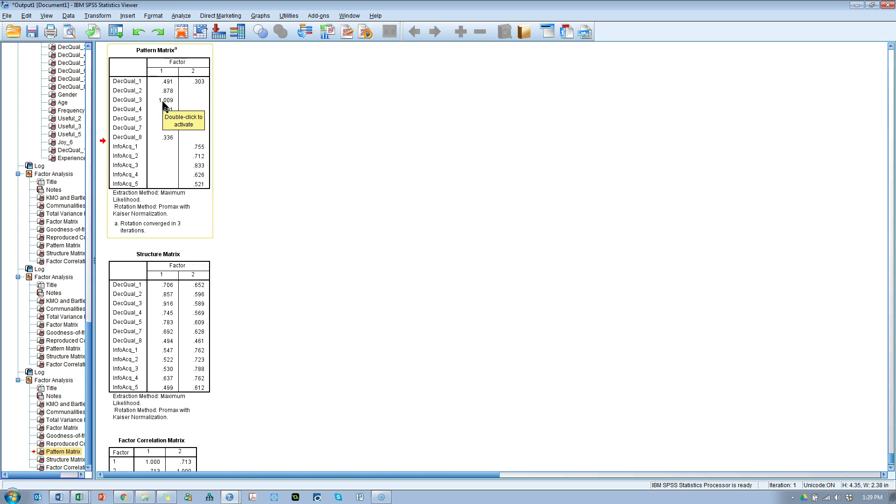
drag(170, 122, 219, 159)
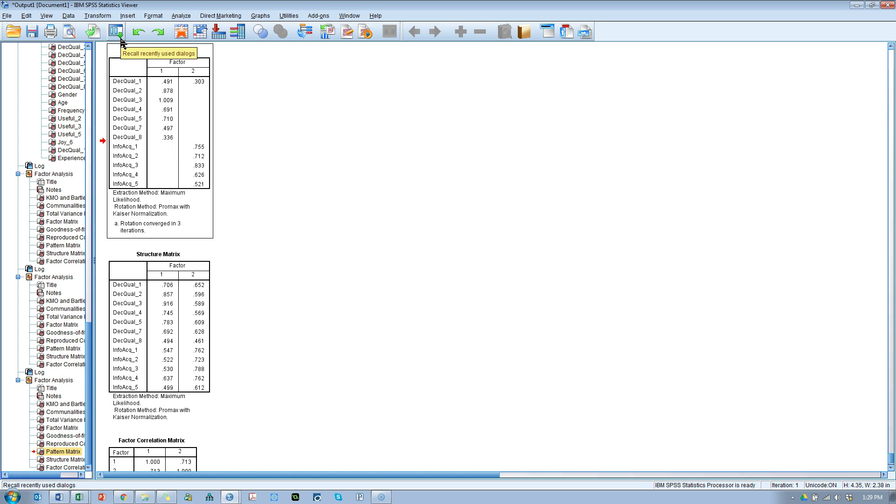
Step: Recall the Factor Analysis setup and remove DecQual_1 from the analysed items
click(120, 41)
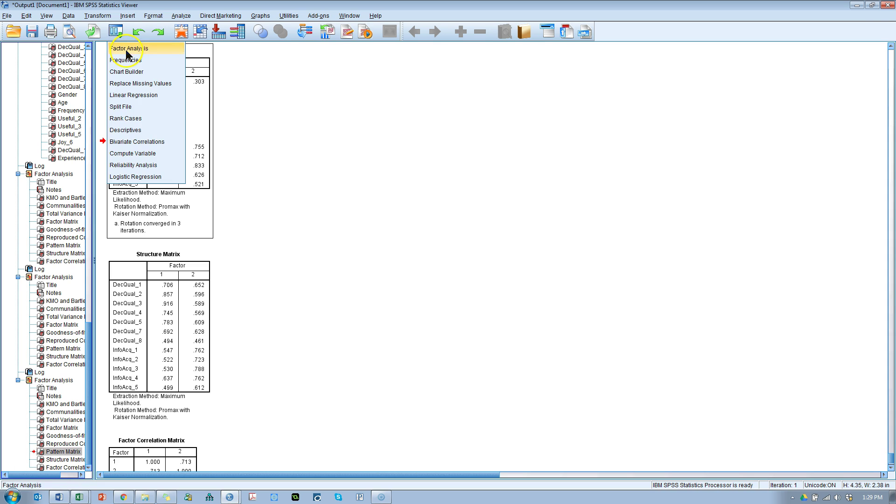
click(131, 50)
click(370, 199)
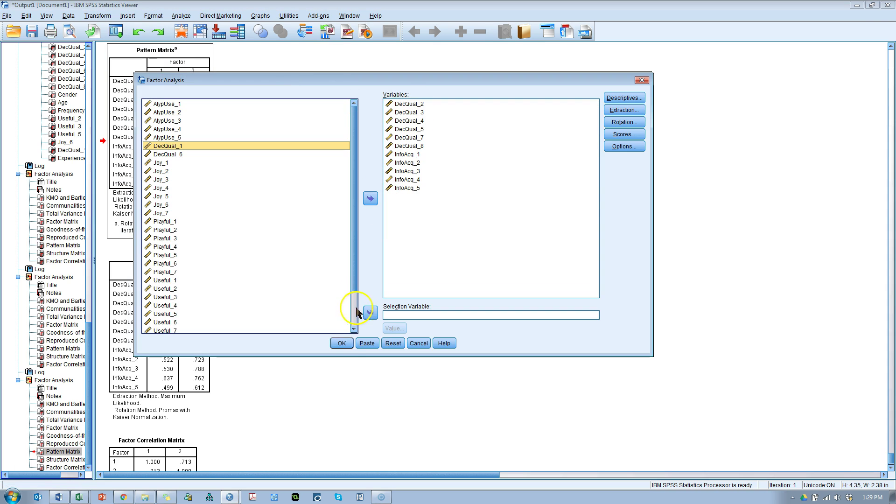
Step: Run the analysis without DecQual_1 and view its Pattern Matrix of DecQual and InfoAcq factors
click(342, 343)
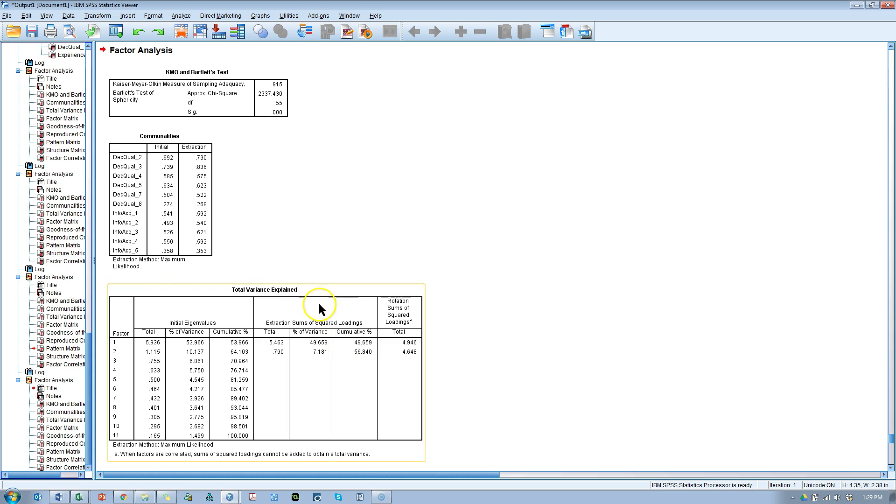
click(61, 451)
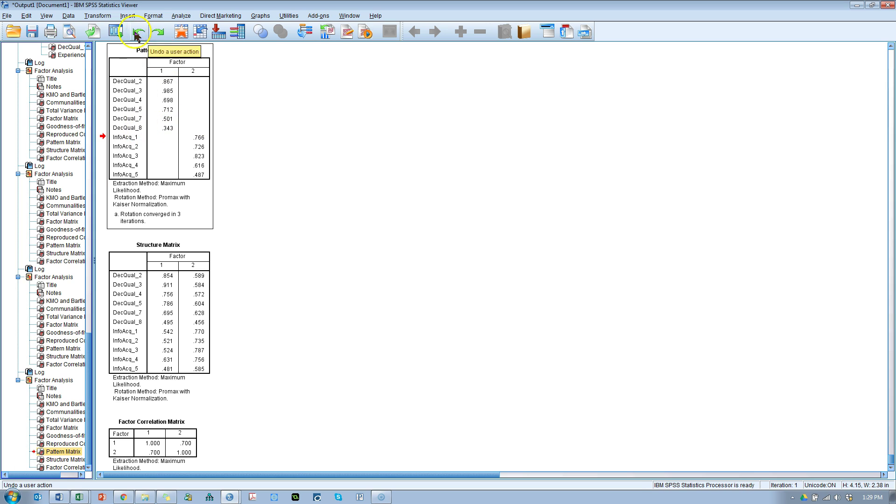
Step: Remove DecQual_8, rerun the factor analysis, and inspect the Pattern Matrix (factor correlation .699)
click(116, 31)
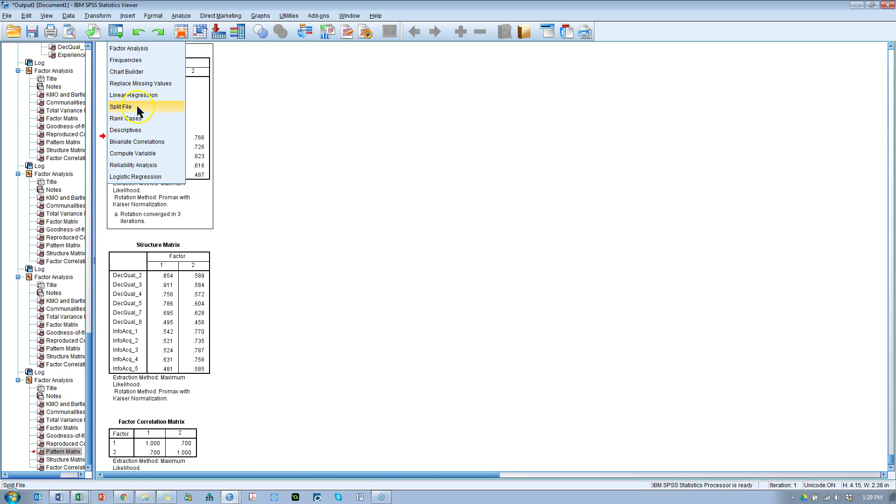
click(131, 49)
click(407, 146)
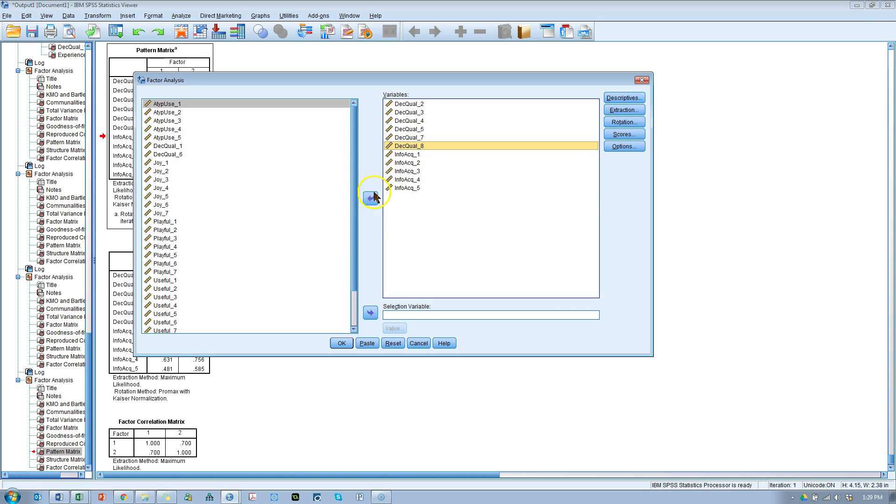
click(370, 198)
click(342, 343)
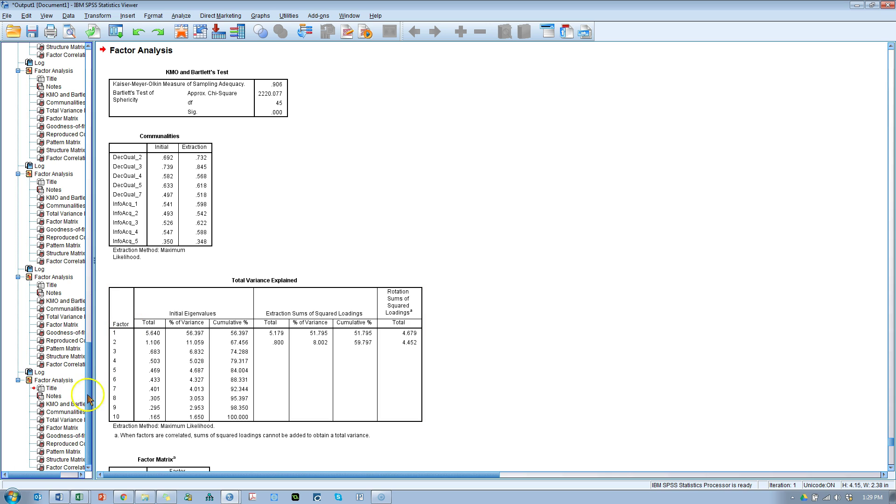
click(65, 451)
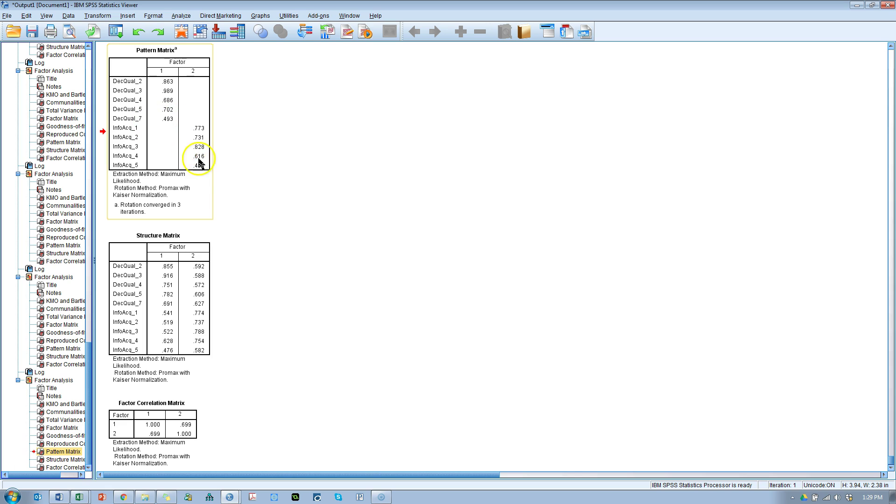
drag(191, 167, 328, 187)
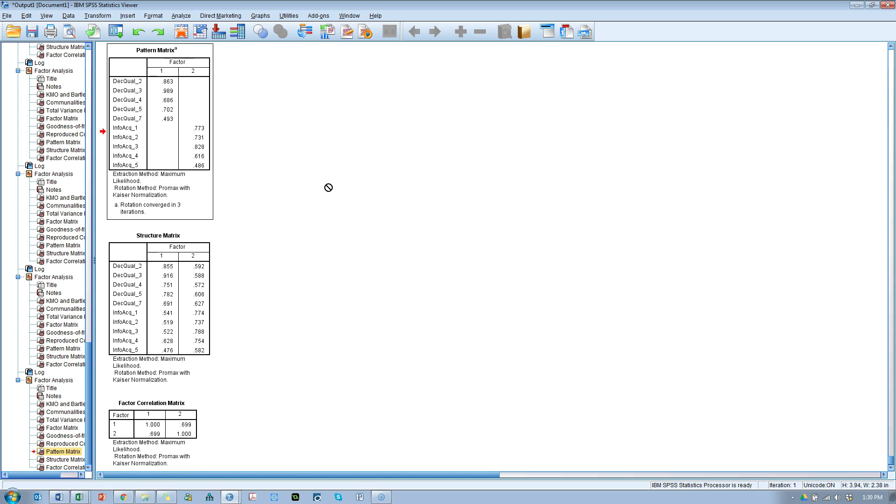
drag(328, 187, 154, 94)
Step: Add AtypUse_1–5 and Joy_1 through Useful_7 back to Variables and rerun the factor analysis
click(116, 32)
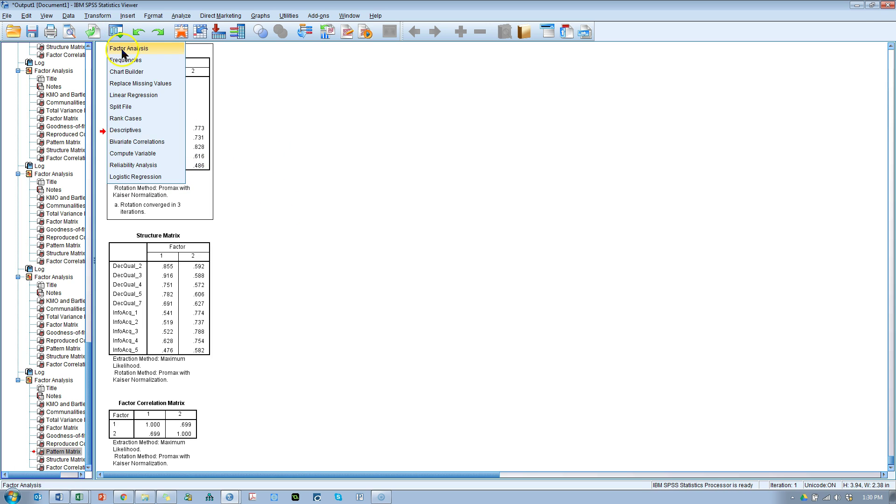
click(124, 51)
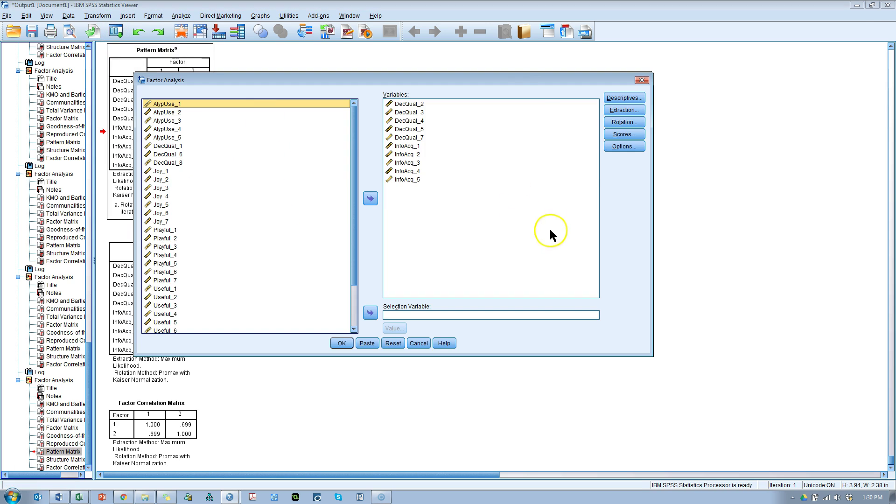
shift+click(182, 138)
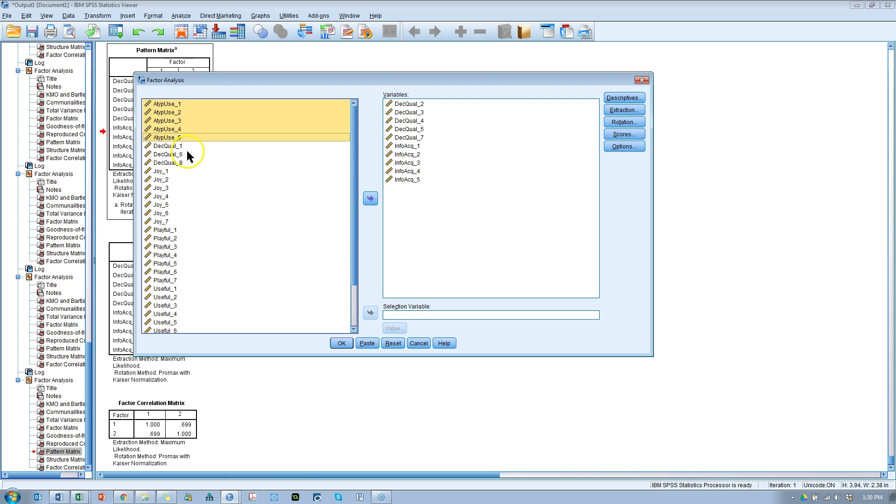
click(371, 201)
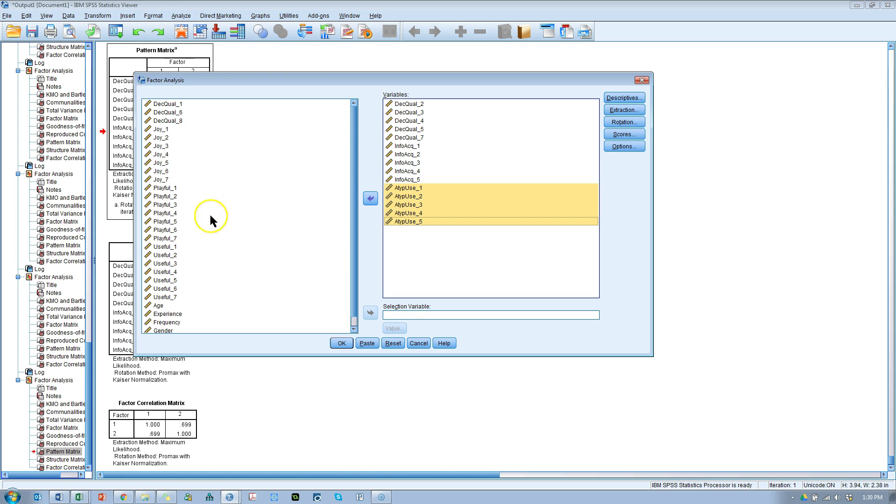
click(169, 129)
scroll(197, 172, down, 1)
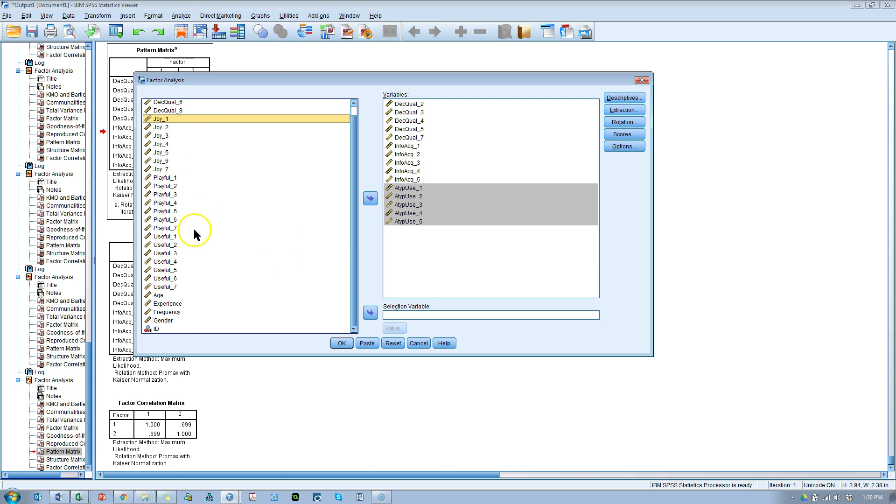
shift+click(174, 287)
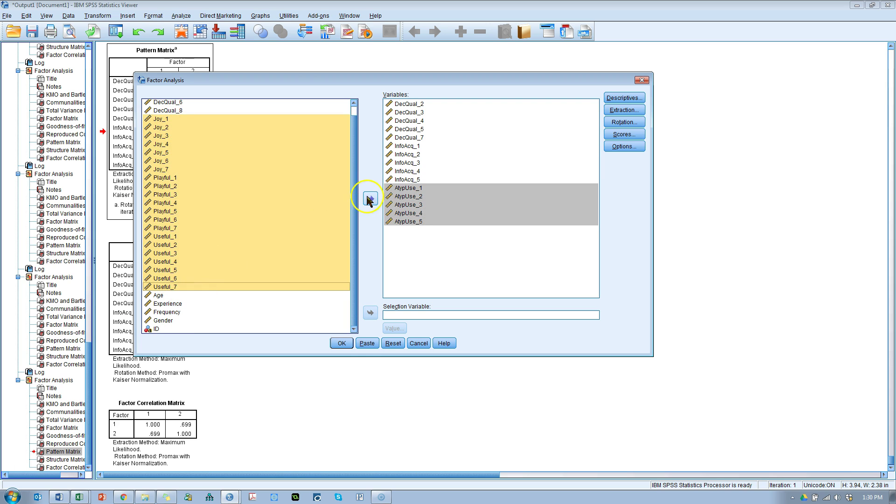
click(370, 199)
click(343, 343)
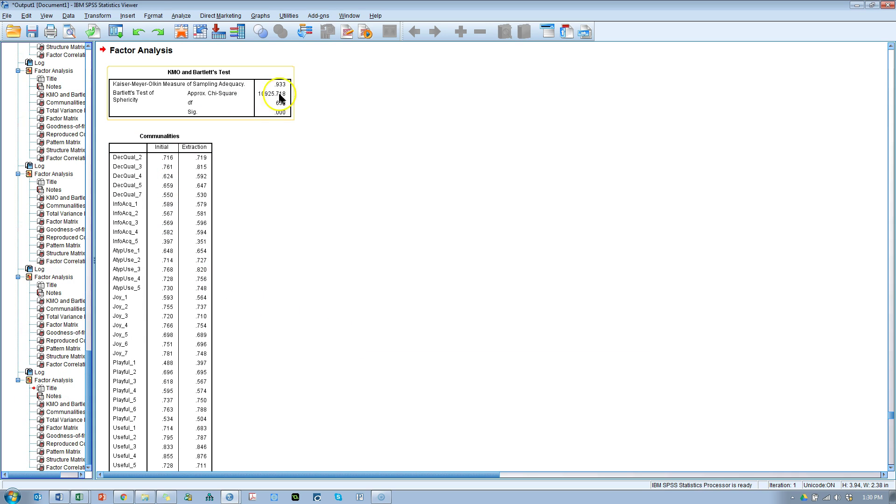
Step: Scroll from KMO and Communalities through Total Variance Explained to the Reproduced Correlations table
scroll(222, 190, down, 10)
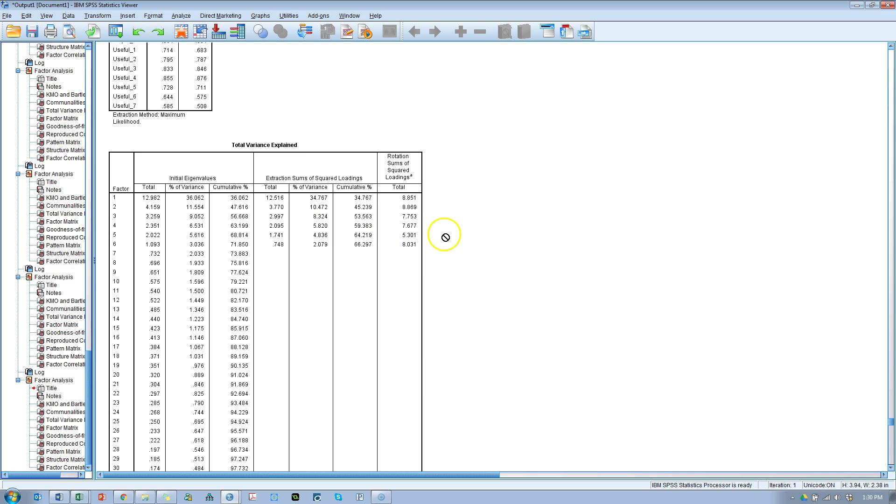
scroll(341, 181, down, 1)
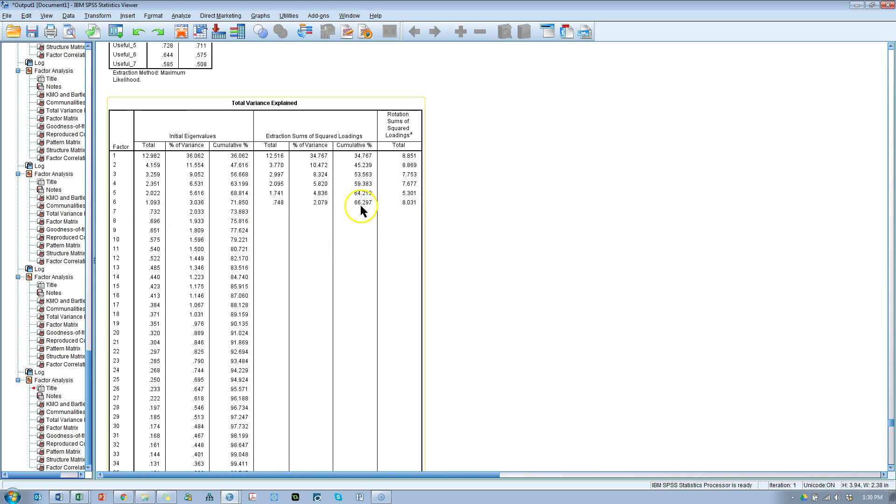
scroll(200, 240, down, 12)
scroll(199, 240, down, 20)
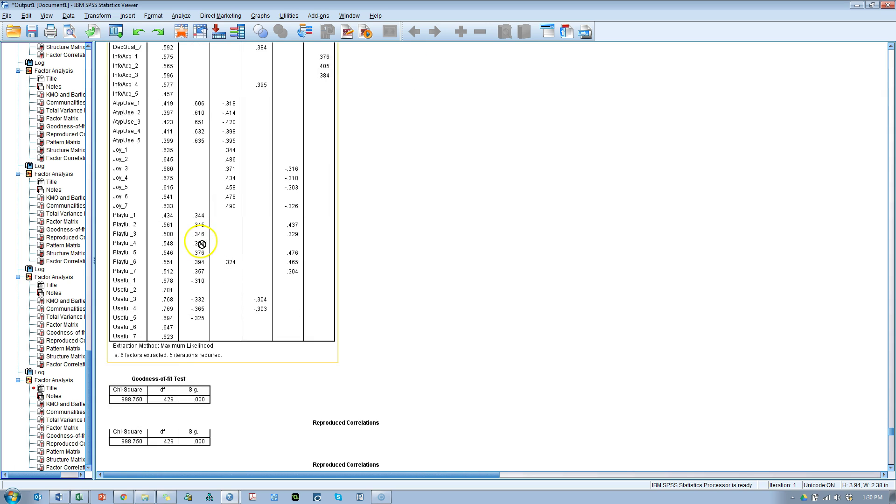
click(350, 174)
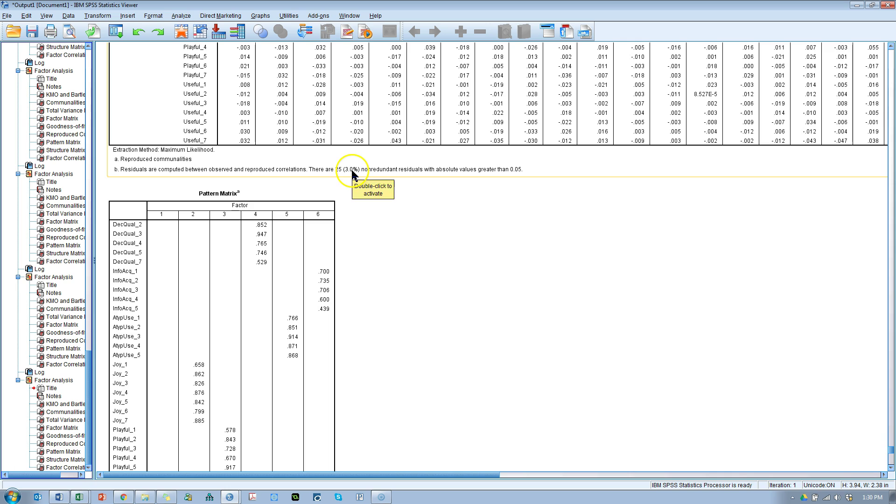
Step: Select the six-factor Pattern Matrix and check the loadings, noting InfoAcq_5 at .439
scroll(379, 226, down, 4)
click(296, 220)
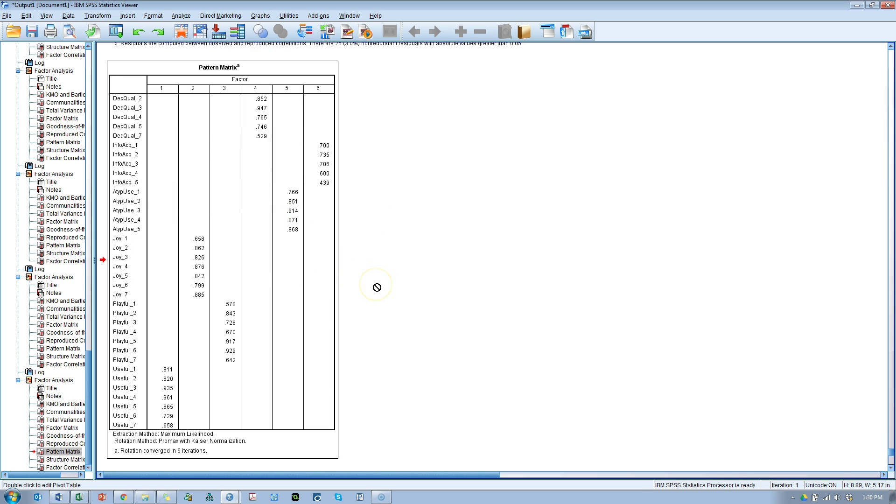
drag(377, 287, 342, 271)
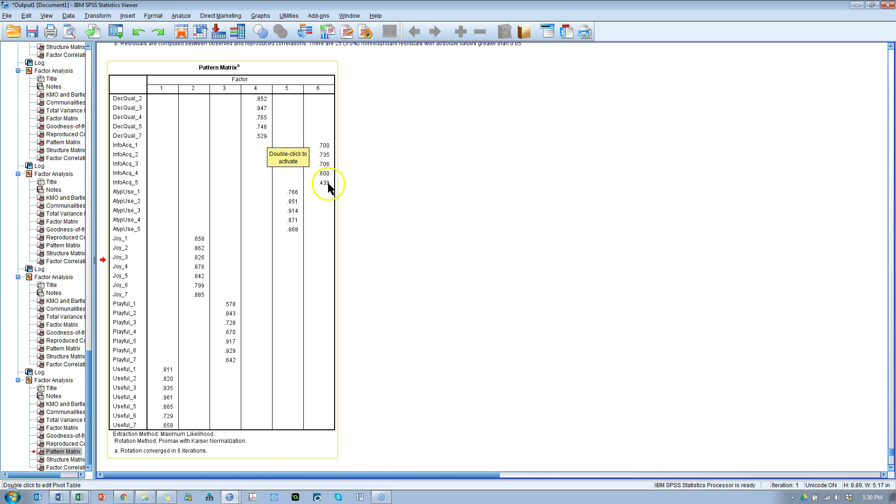
mouse_move(326, 183)
mouse_down()
mouse_move(532, 183)
mouse_move(354, 190)
mouse_move(403, 197)
mouse_move(299, 335)
mouse_move(438, 279)
mouse_move(336, 205)
mouse_move(335, 196)
mouse_up()
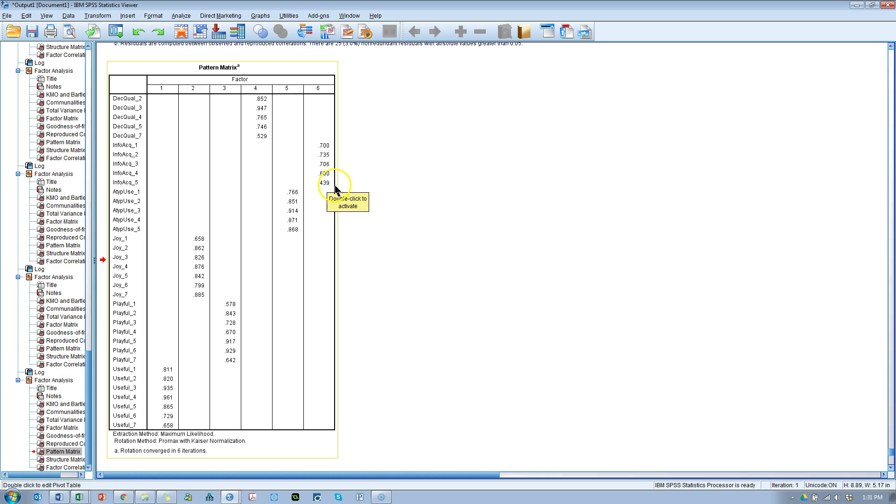
drag(328, 188, 326, 168)
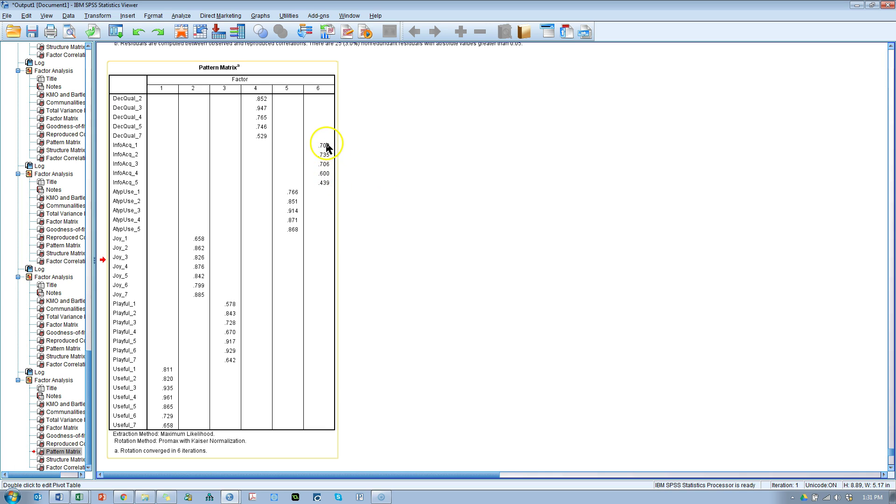
drag(335, 181, 201, 79)
Step: Open Reliability Analysis and add InfoAcq_1 through InfoAcq_5 as scale items
click(116, 31)
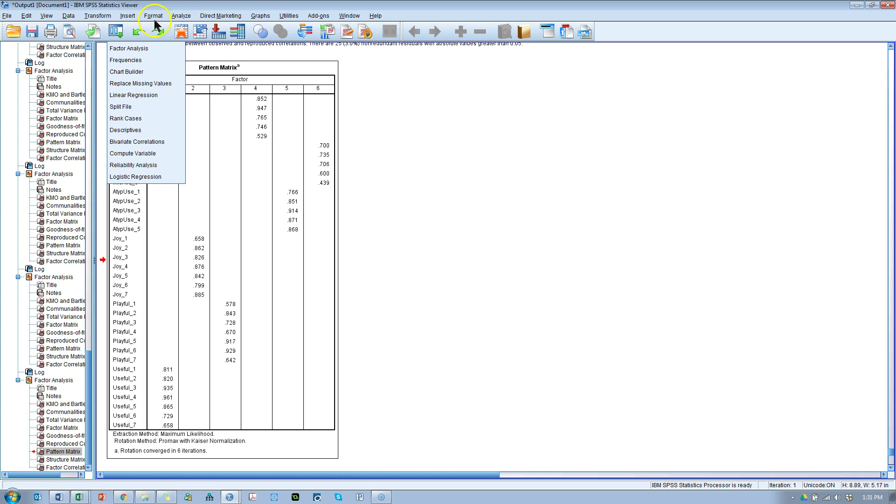
click(181, 16)
mouse_move(220, 170)
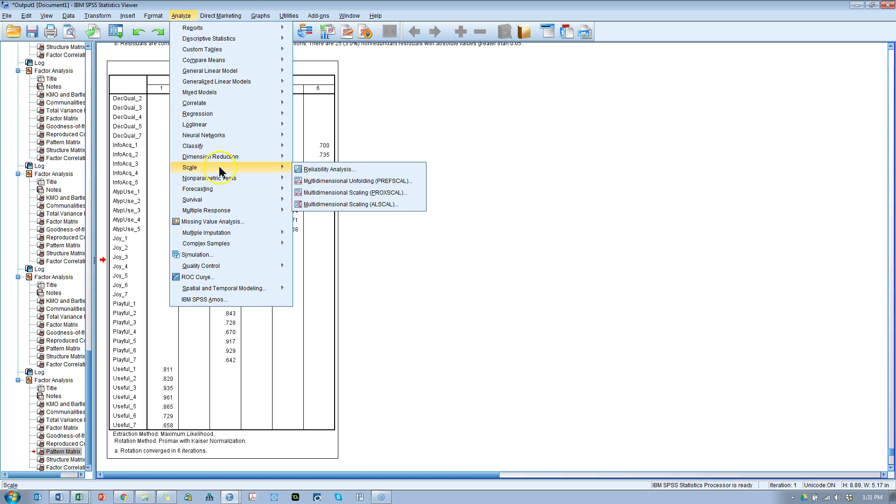
click(351, 171)
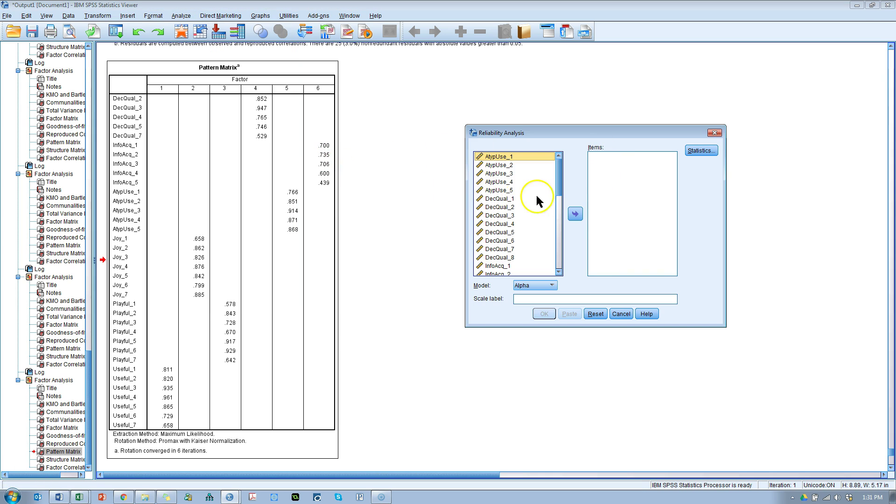
scroll(559, 271, down, 4)
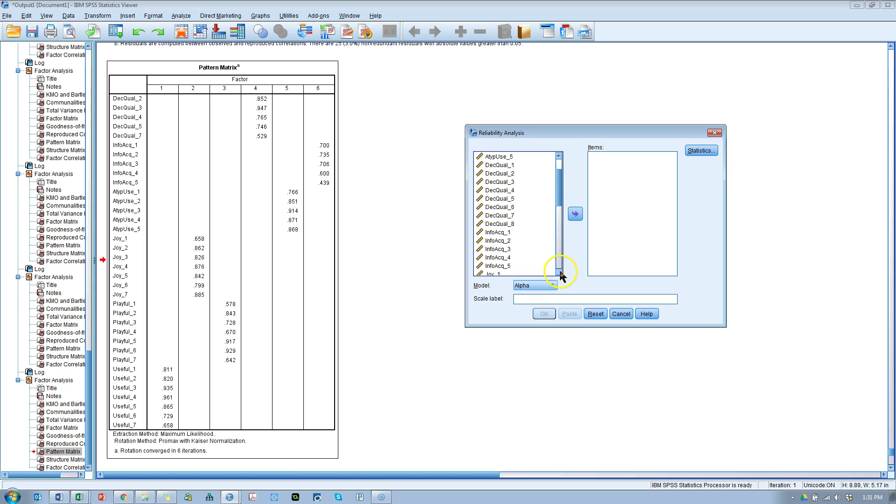
click(575, 214)
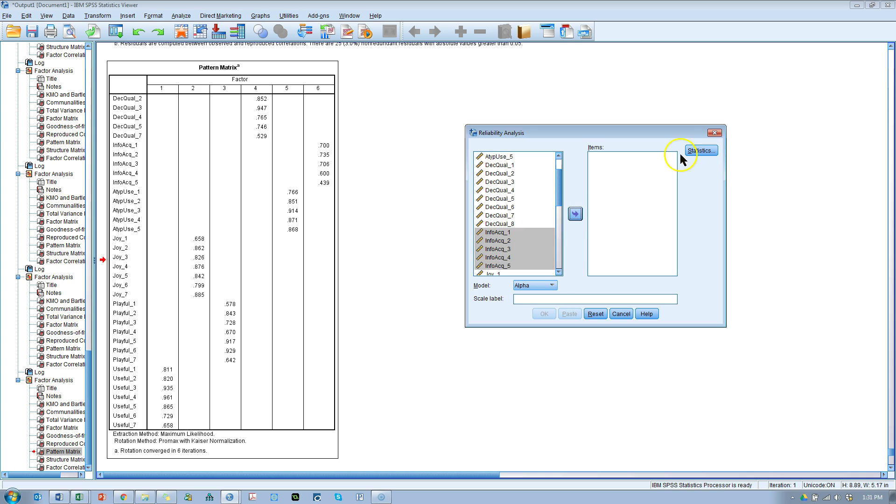
click(571, 216)
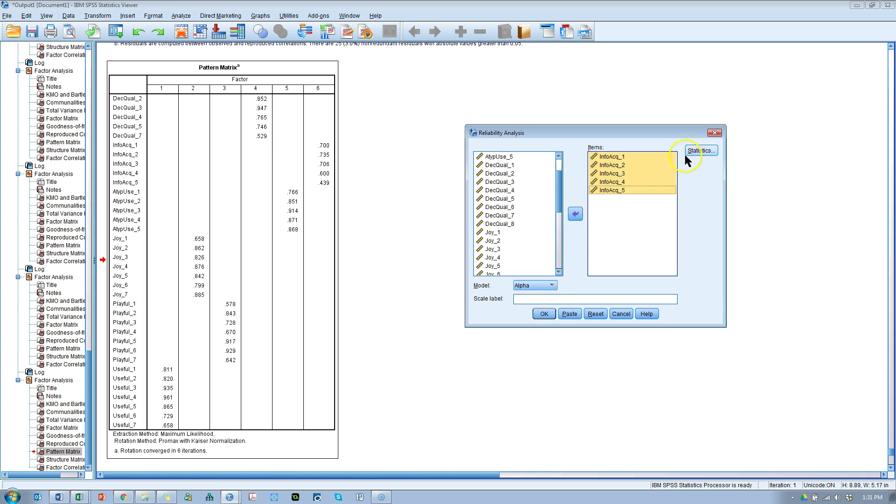
Step: Request the Scale if item deleted statistic and run the reliability analysis
click(714, 154)
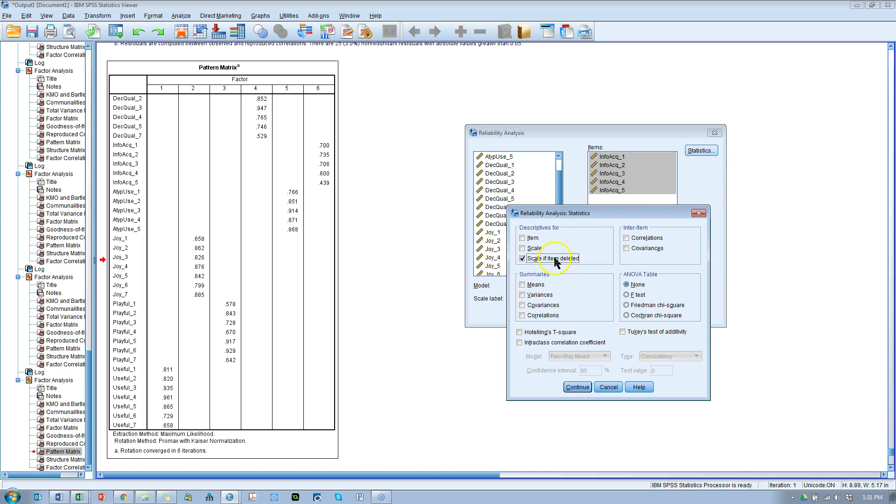
click(577, 387)
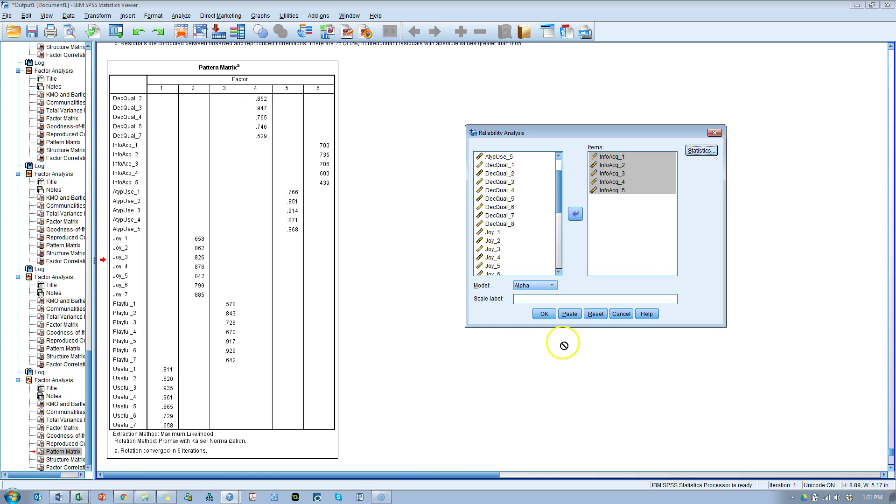
click(545, 315)
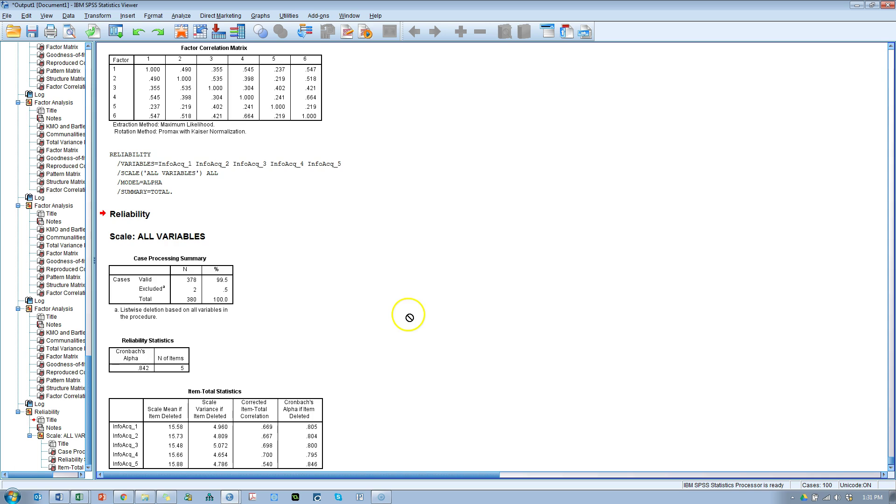
Step: Review Reliability Statistics (alpha .842) and Item-Total Statistics, where only InfoAcq_5 raises alpha if deleted
scroll(406, 287, up, 15)
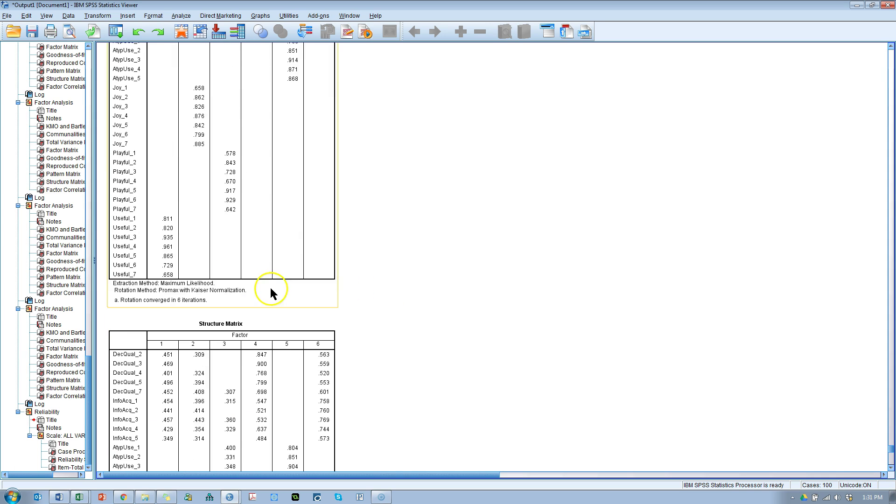
scroll(270, 286, up, 3)
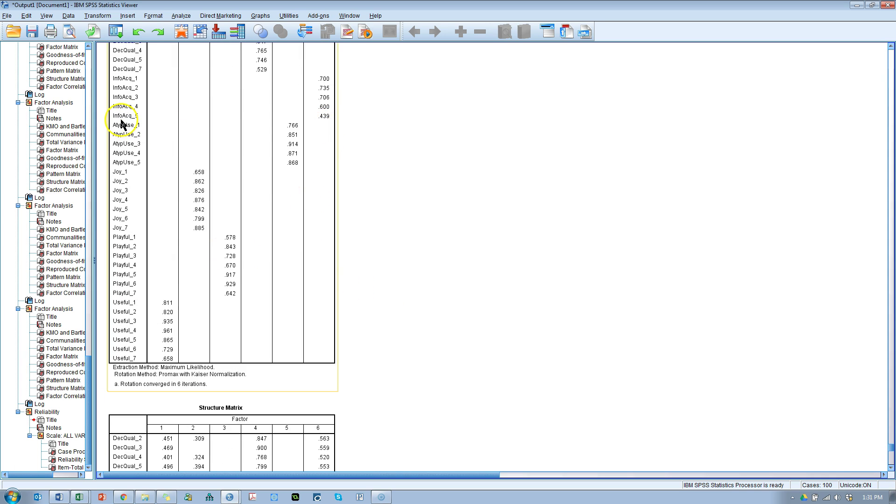
scroll(383, 278, down, 18)
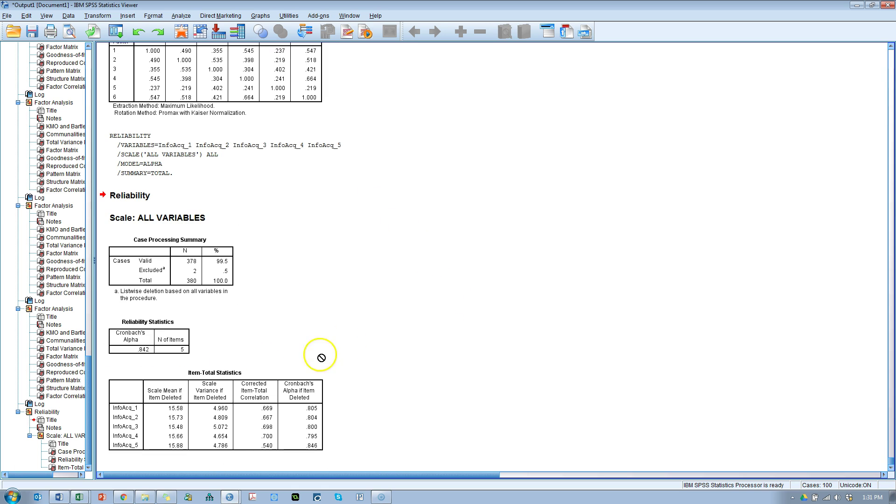
click(289, 422)
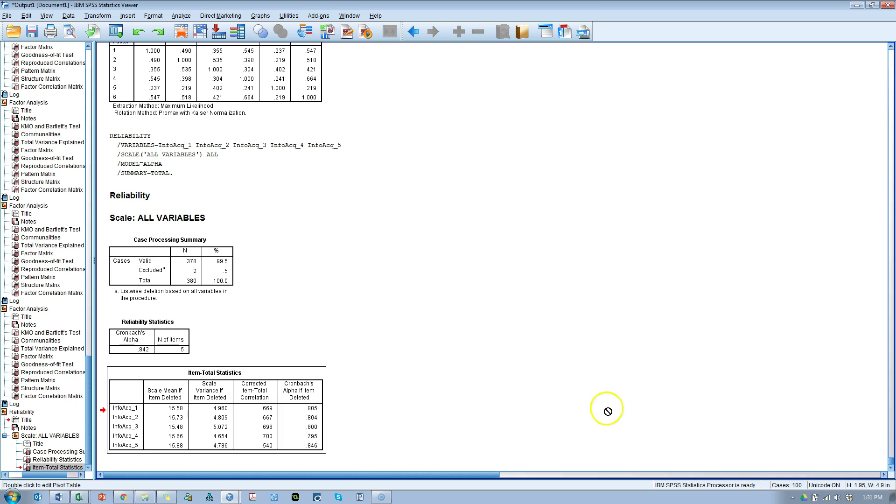
click(149, 353)
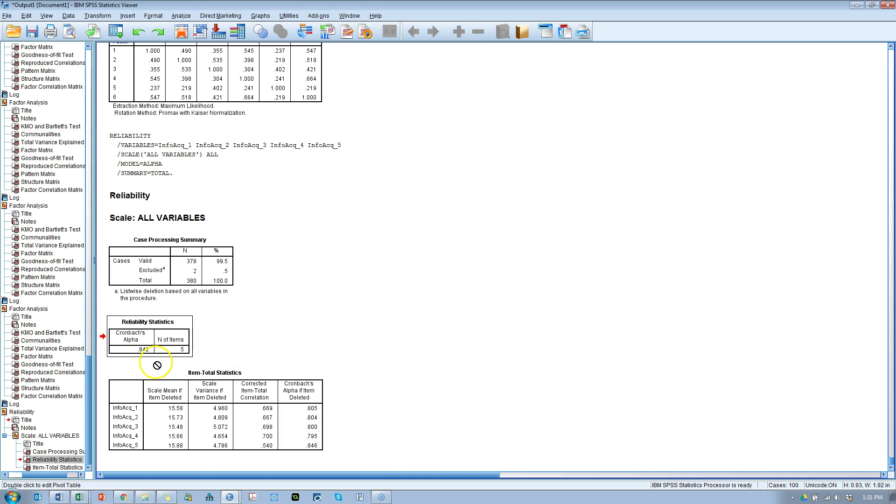
click(316, 413)
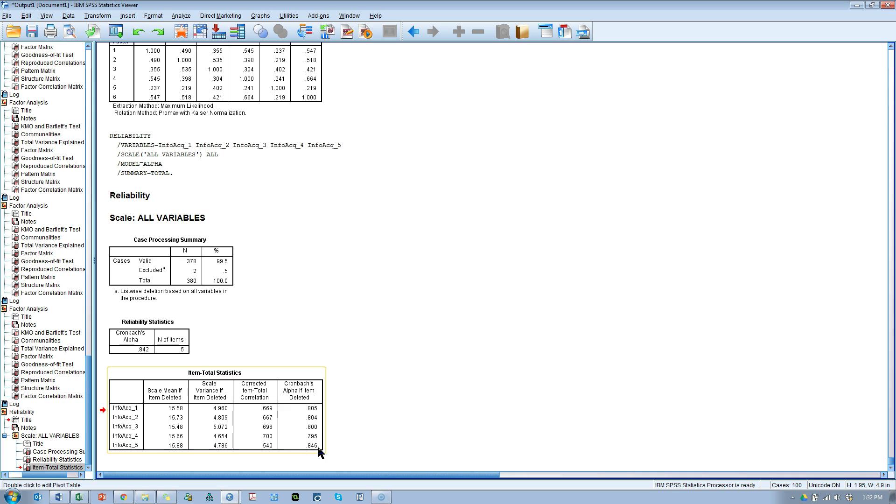
drag(318, 450, 203, 406)
drag(158, 427, 153, 39)
Step: Recall the Factor Analysis setup, drop InfoAcq_5 from Variables, and rerun it
click(116, 31)
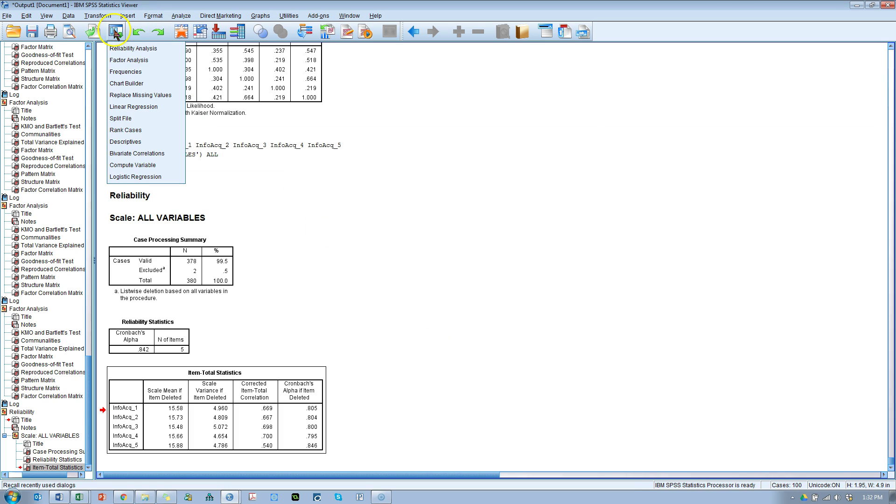
click(125, 59)
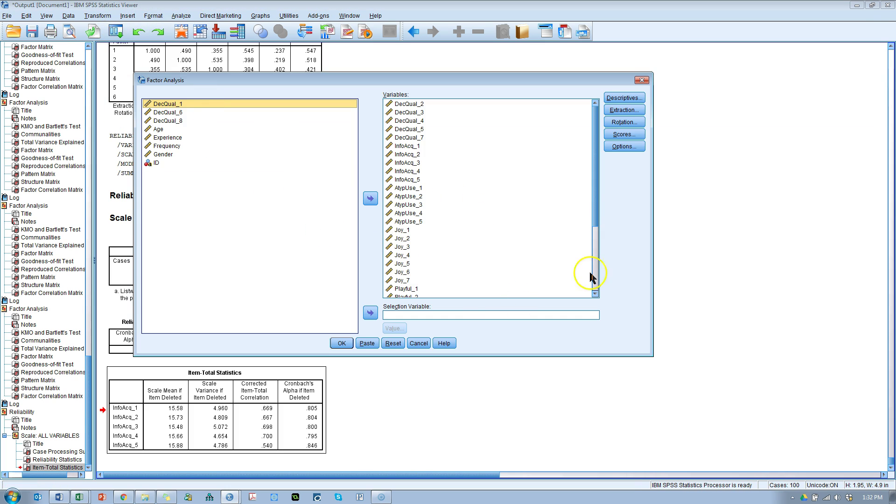
click(407, 180)
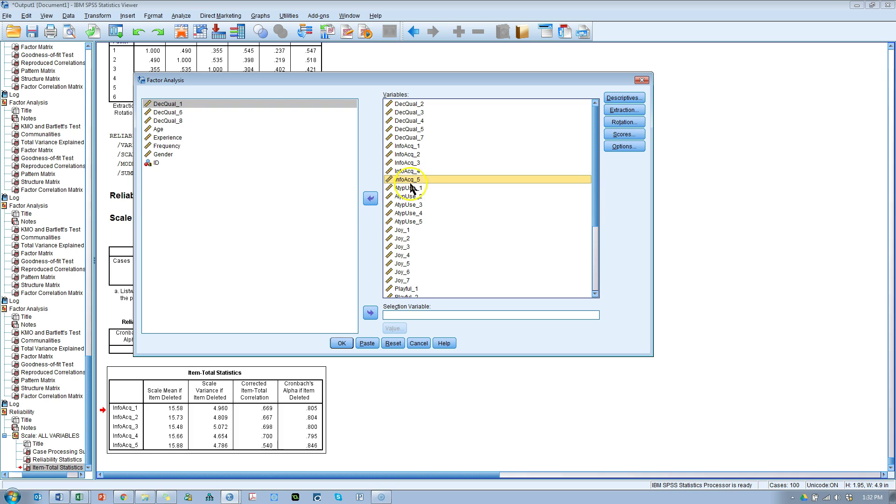
click(370, 199)
click(342, 343)
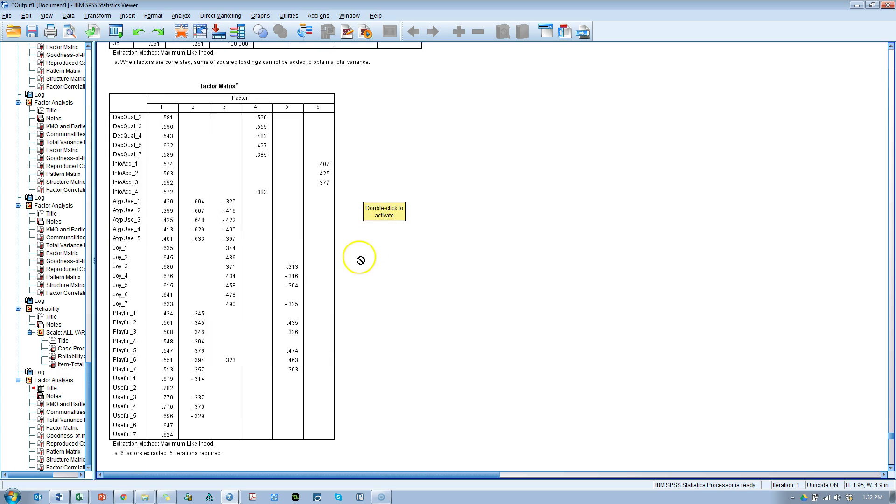
Step: Inspect the new Pattern Matrix's InfoAcq_4 .304 cross-loading, then recall the Factor Analysis dialog
scroll(322, 279, down, 20)
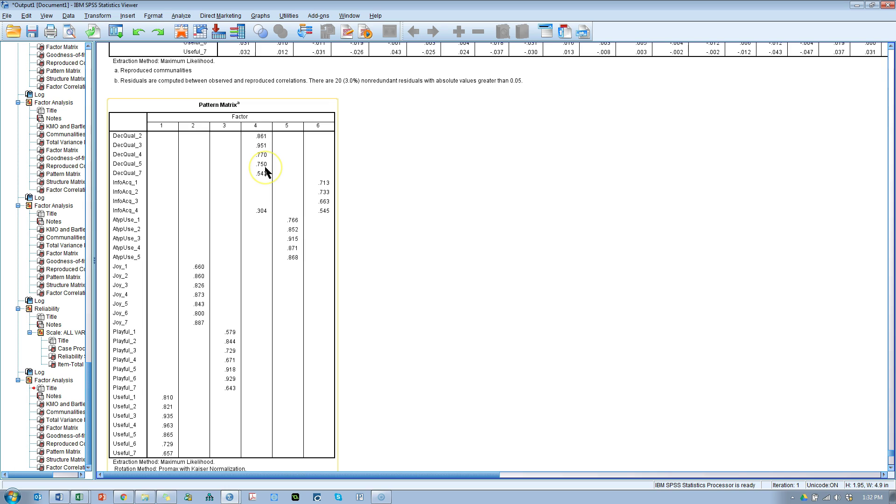
click(353, 210)
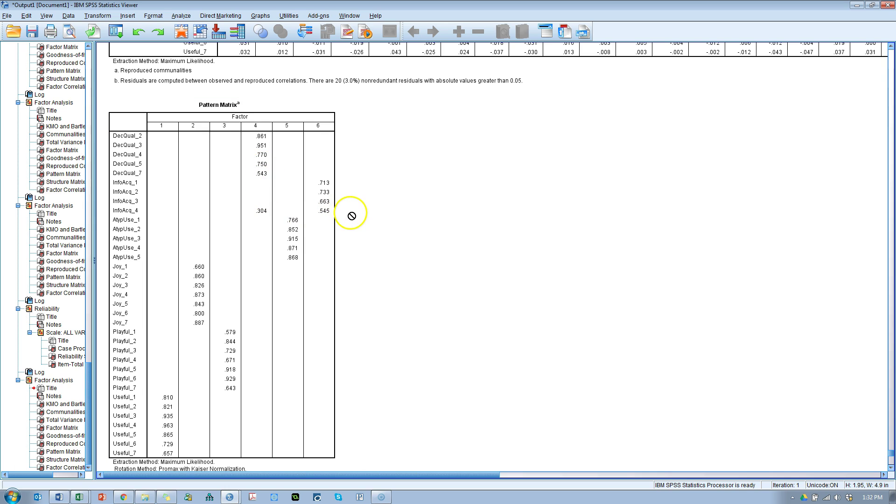
click(262, 209)
click(323, 209)
click(253, 211)
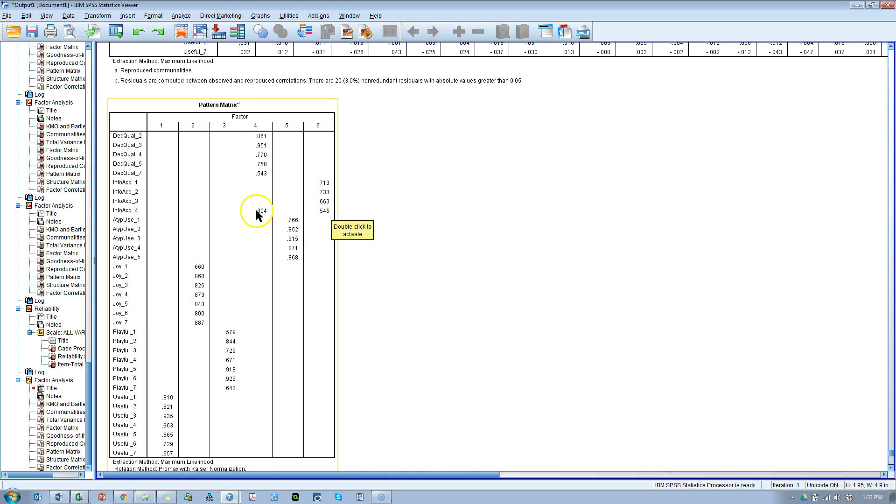
click(325, 213)
click(260, 209)
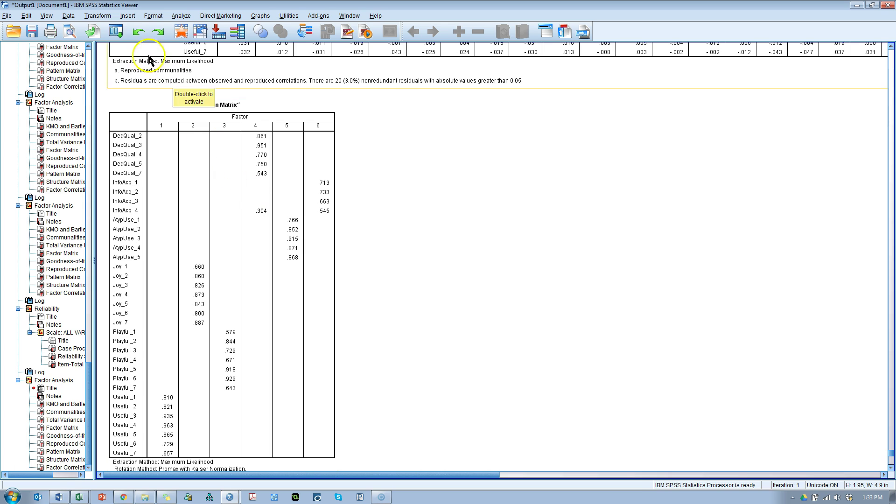
click(116, 31)
Step: Move InfoAcq_5 back into Variables after InfoAcq_4 and rerun the factor analysis
click(140, 55)
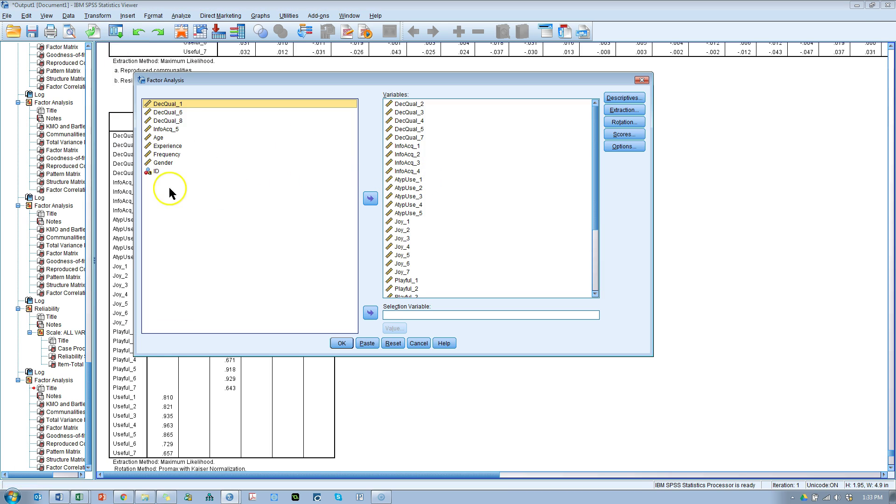
click(210, 130)
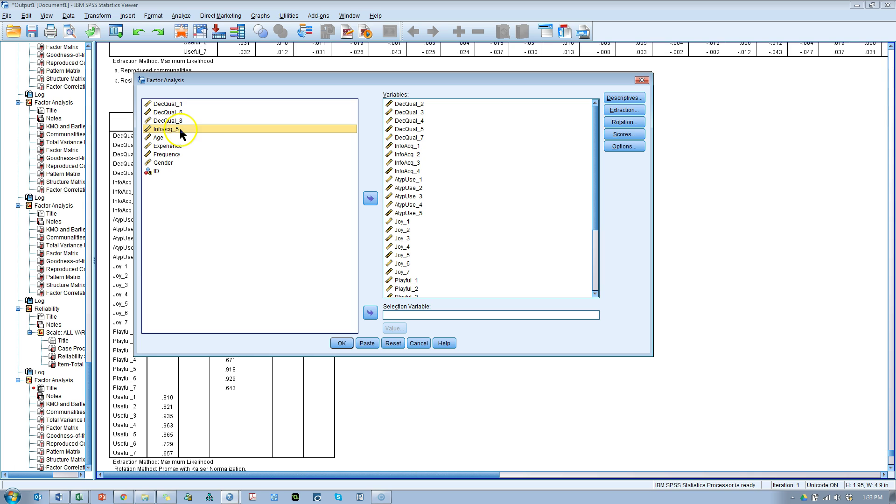
drag(180, 130, 423, 176)
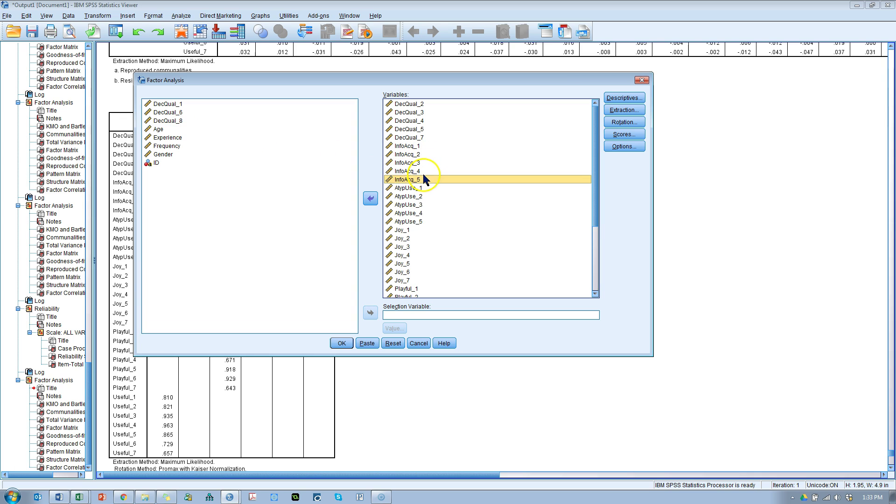
click(342, 343)
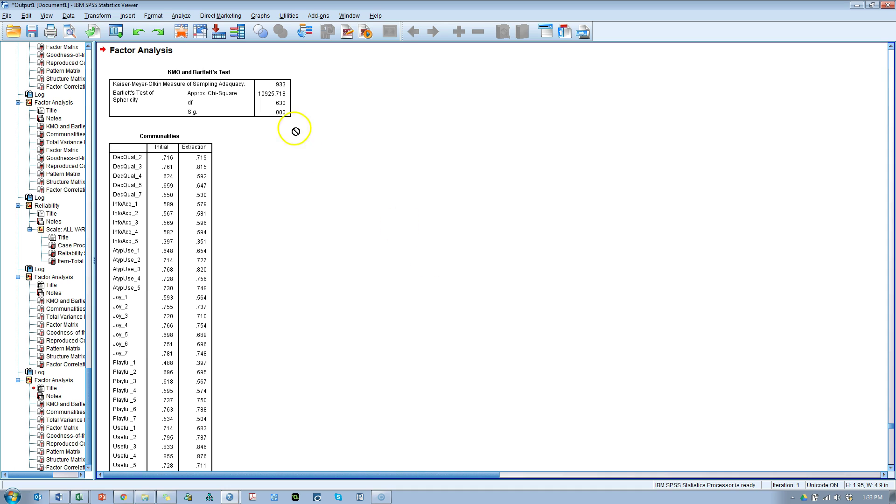
click(287, 100)
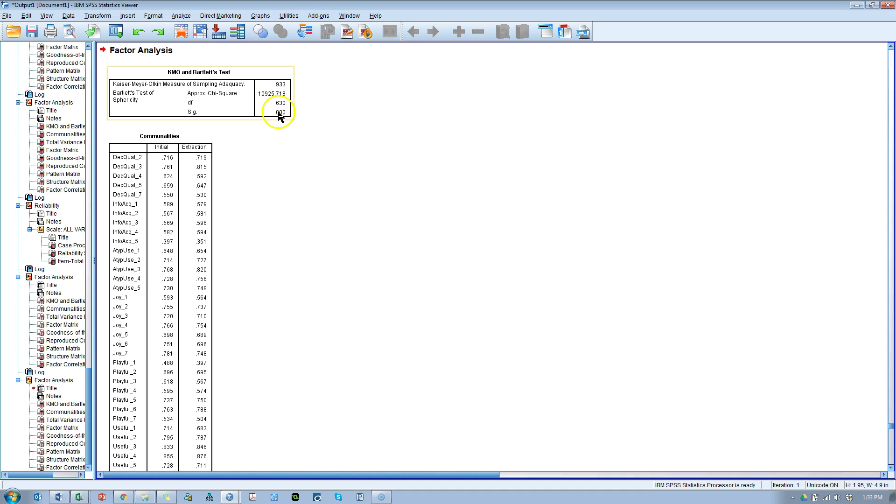
click(303, 141)
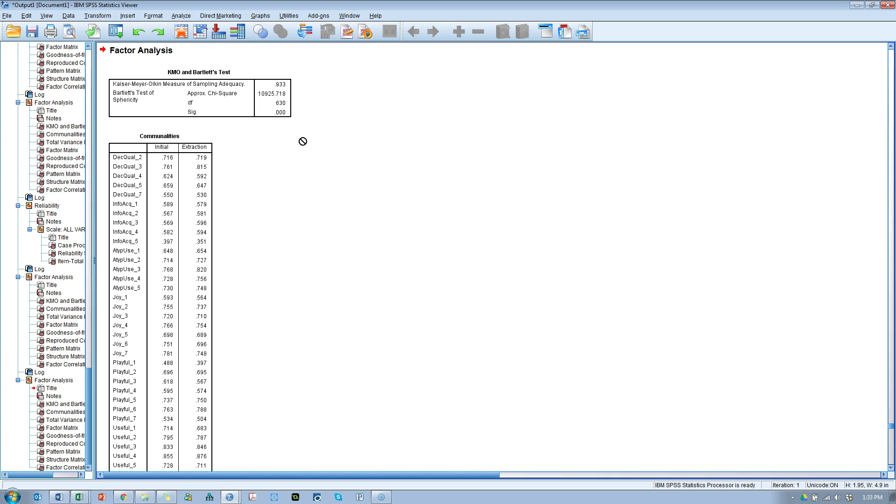
click(208, 139)
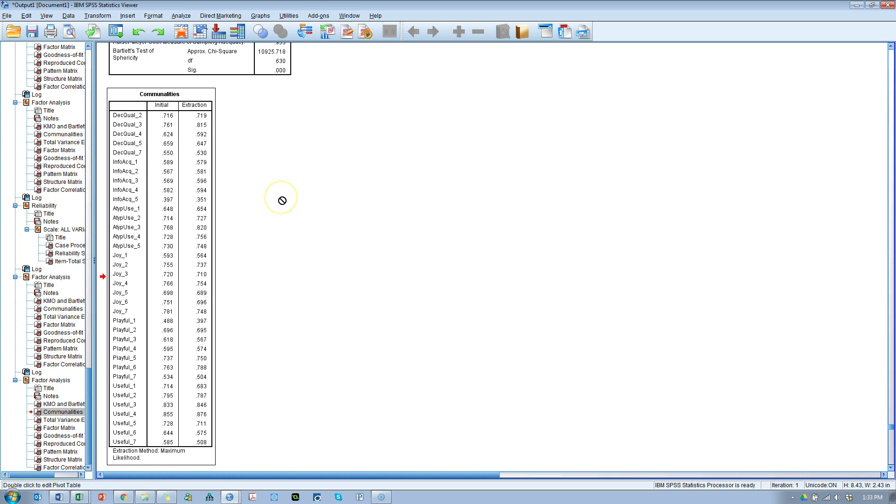
click(208, 122)
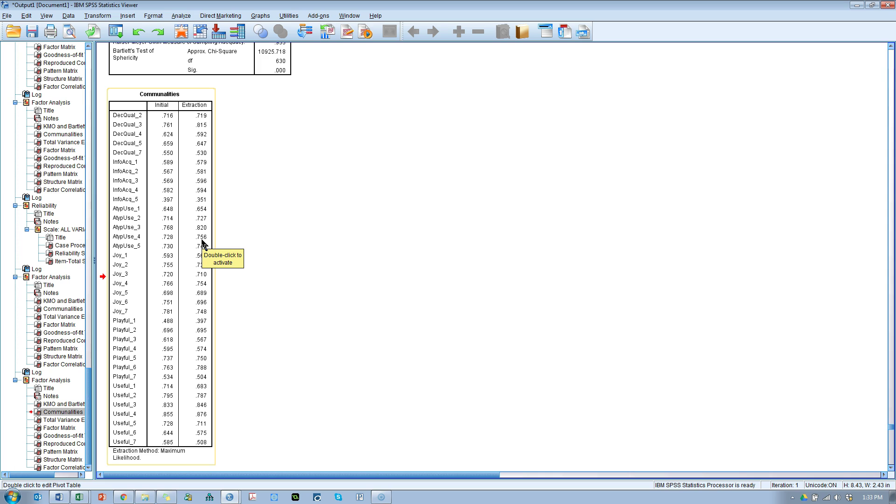
click(340, 132)
click(216, 130)
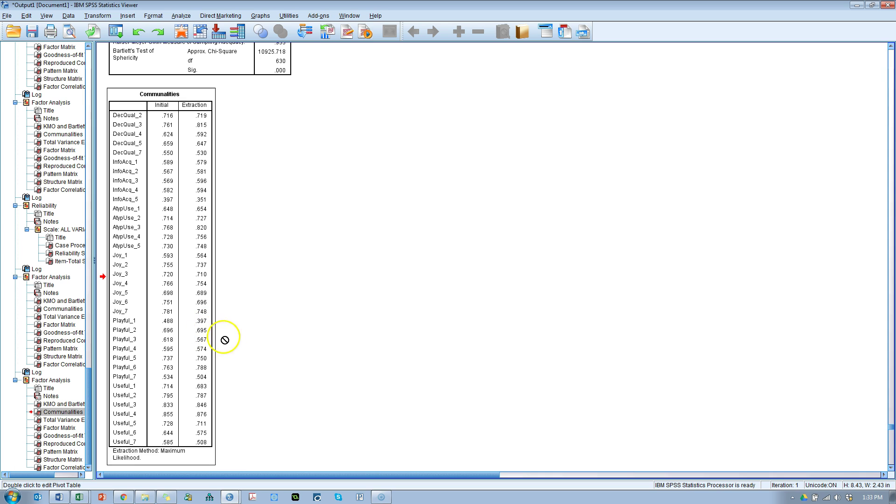
scroll(364, 326, down, 8)
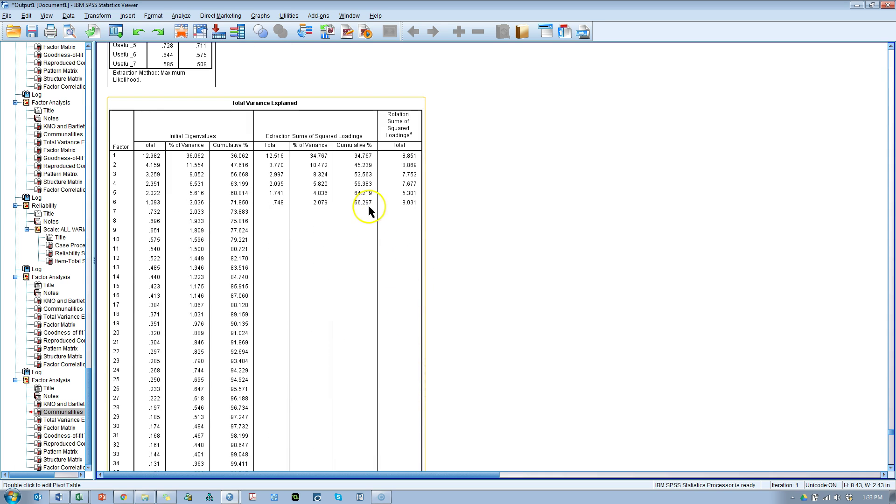
click(364, 204)
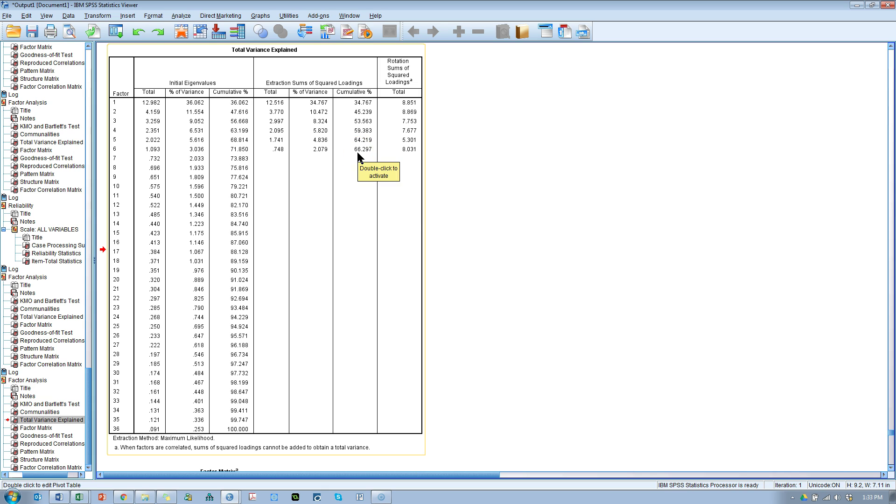
scroll(404, 214, down, 15)
scroll(360, 218, down, 15)
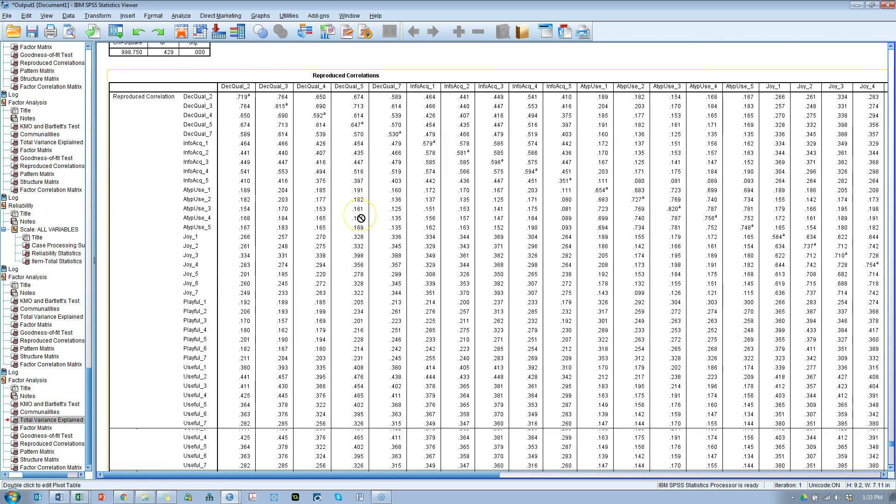
click(356, 371)
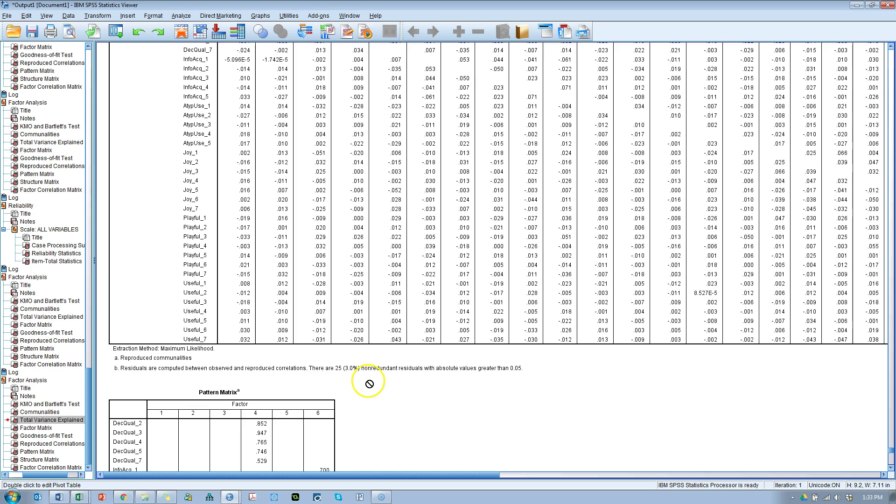
scroll(366, 380, down, 10)
scroll(354, 363, up, 2)
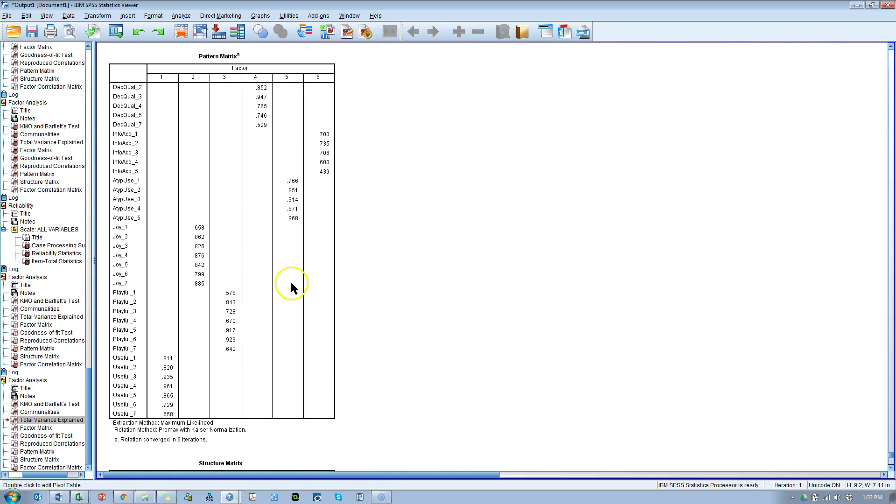
click(290, 286)
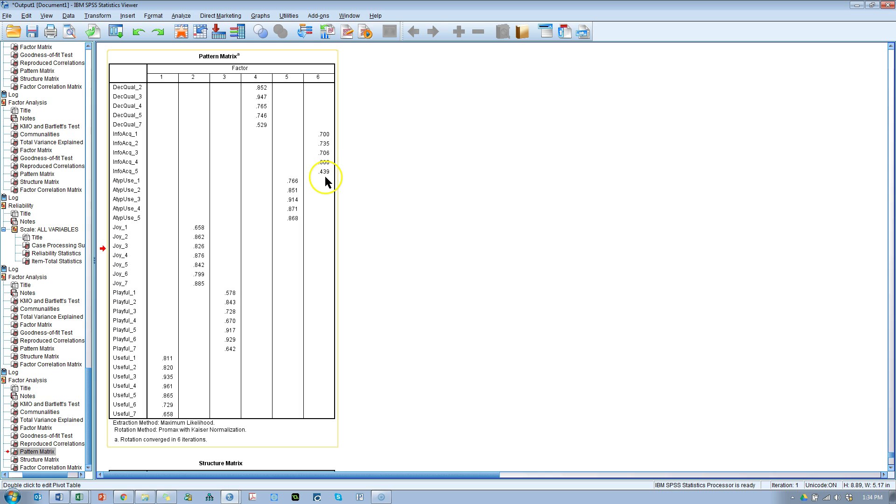
drag(329, 175, 447, 217)
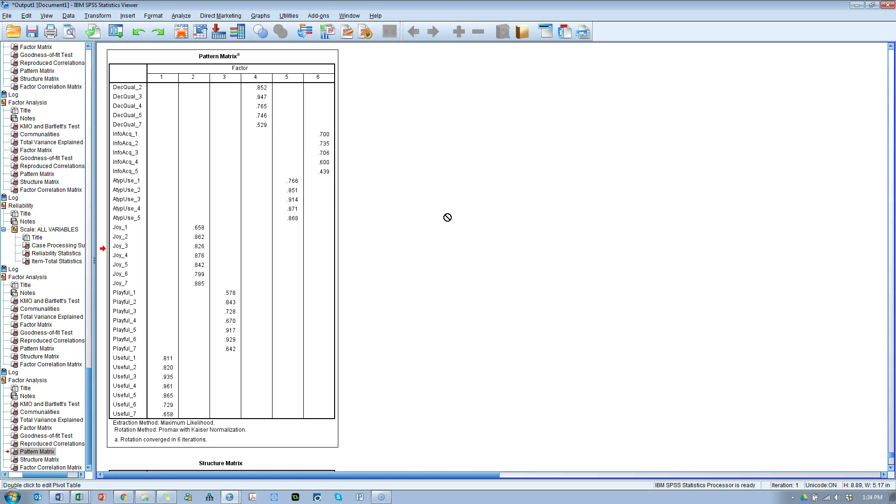
drag(447, 217, 445, 190)
scroll(410, 187, down, 10)
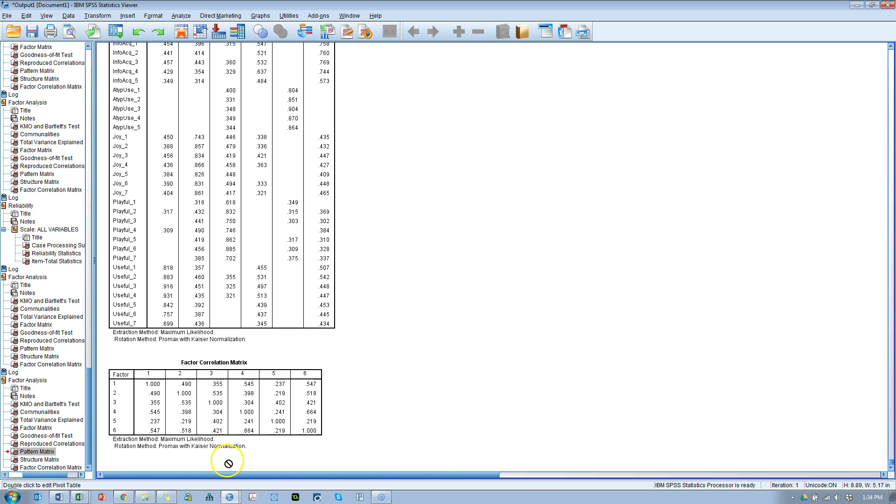
click(232, 410)
drag(232, 413, 160, 441)
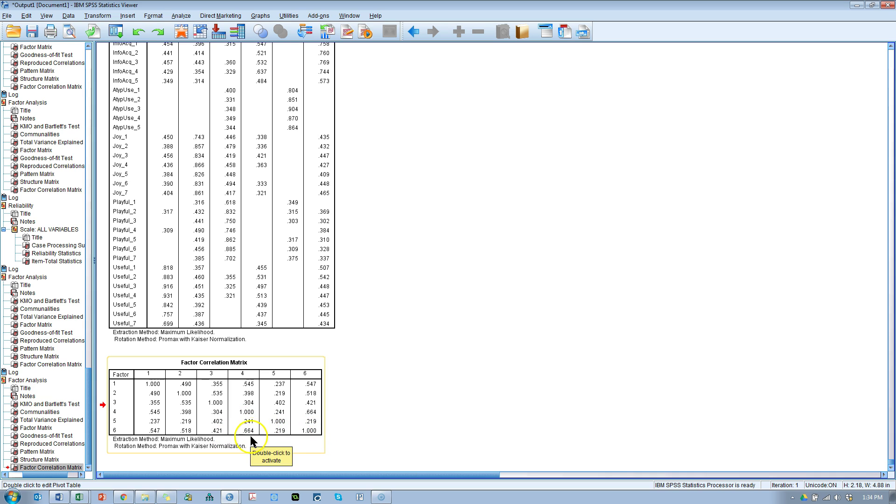
mouse_move(253, 437)
mouse_down()
mouse_move(421, 402)
mouse_move(252, 437)
mouse_up()
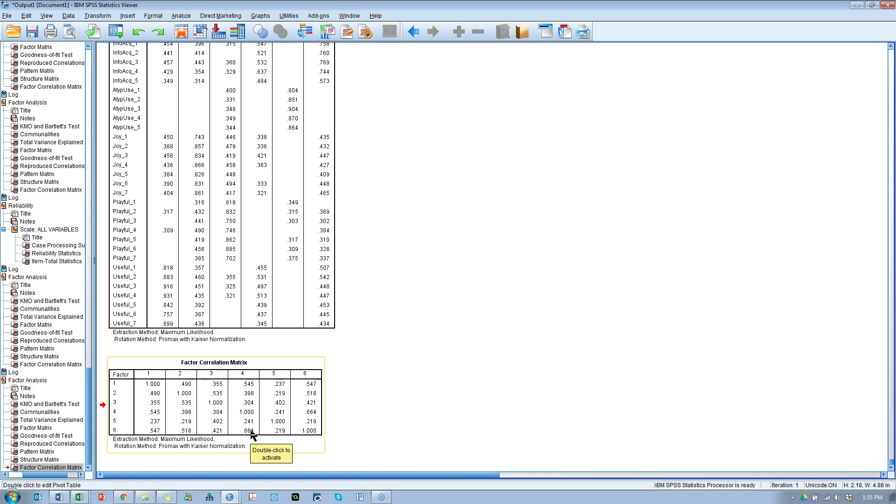
scroll(402, 320, up, 15)
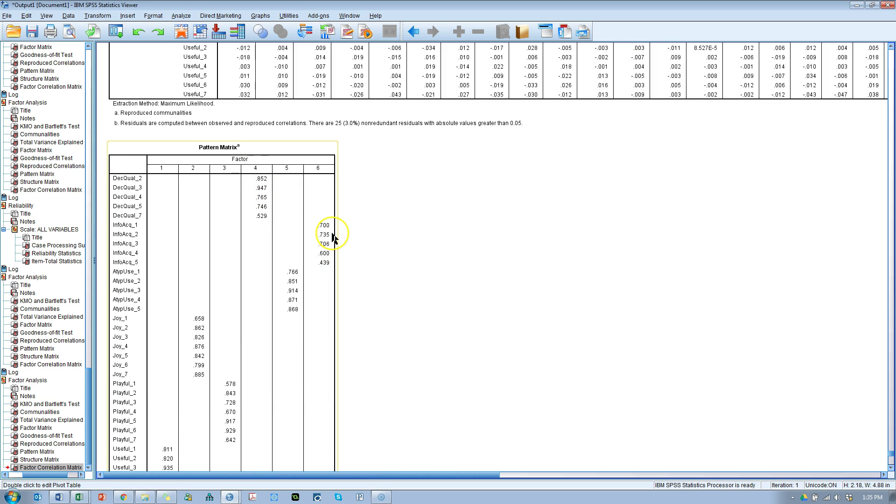
scroll(334, 237, down, 15)
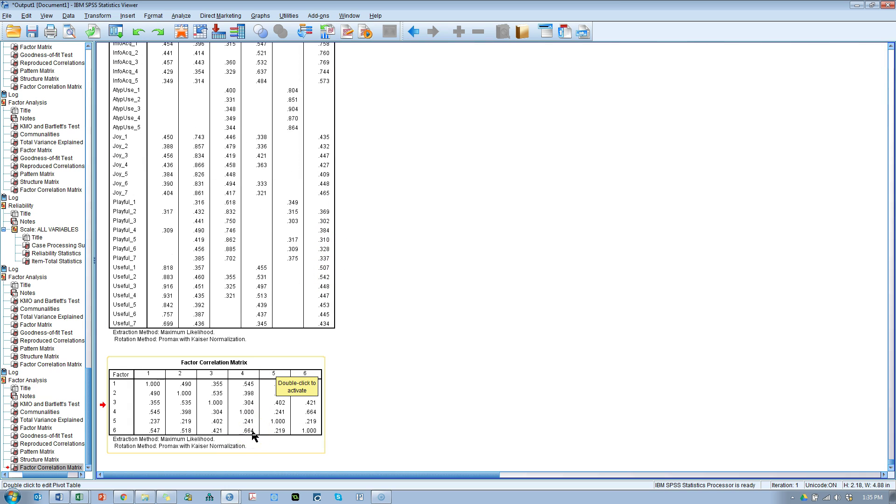
drag(254, 436, 271, 291)
scroll(271, 287, up, 12)
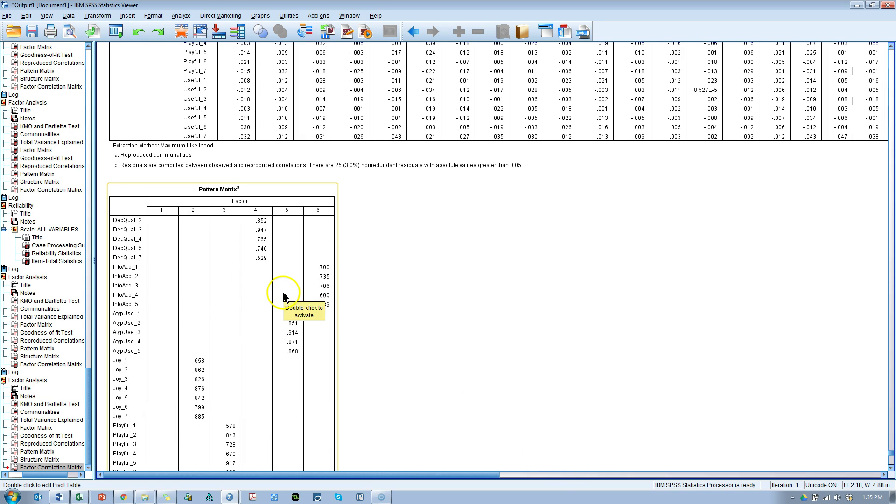
scroll(283, 297, down, 12)
drag(267, 413, 394, 324)
scroll(393, 324, up, 12)
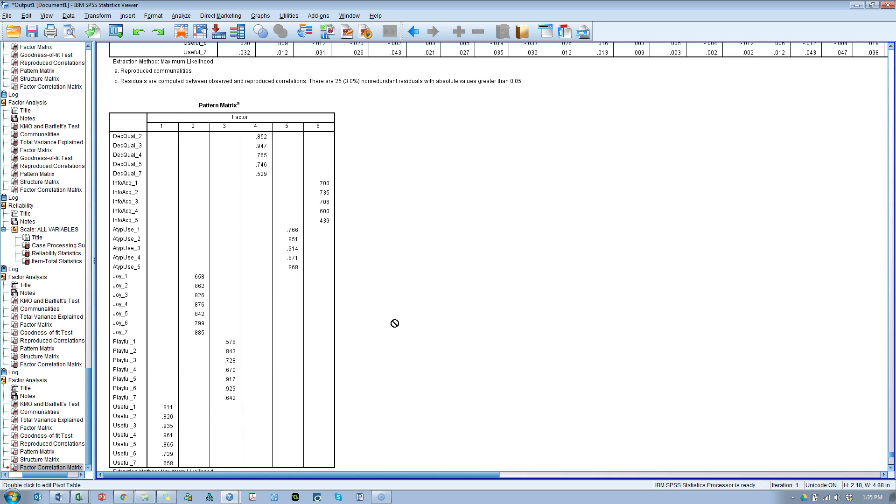
key(alt+Tab)
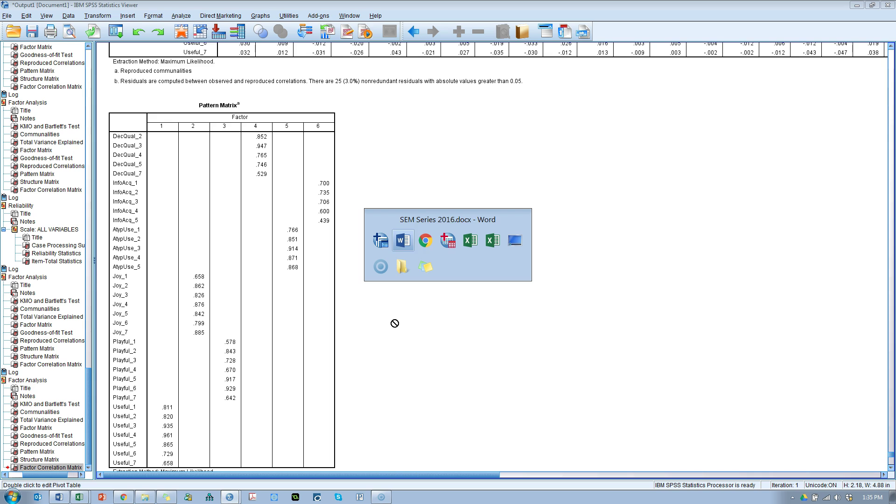
key(alt+Tab)
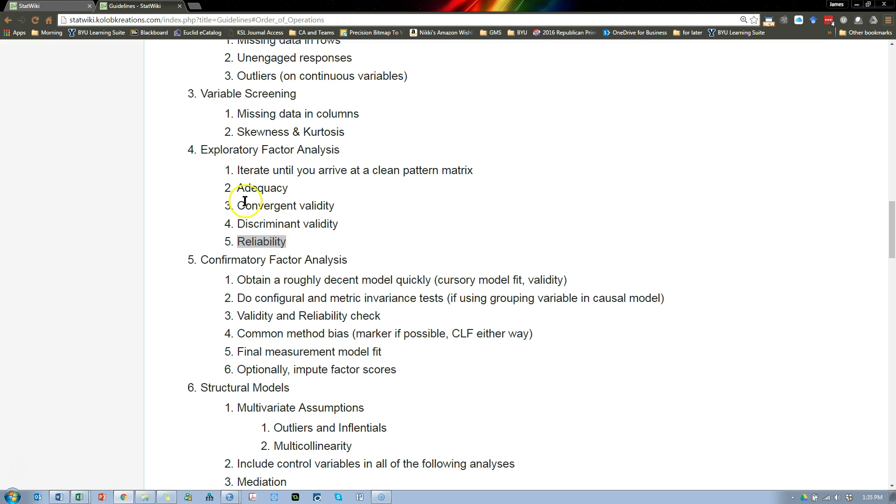
double_click(259, 188)
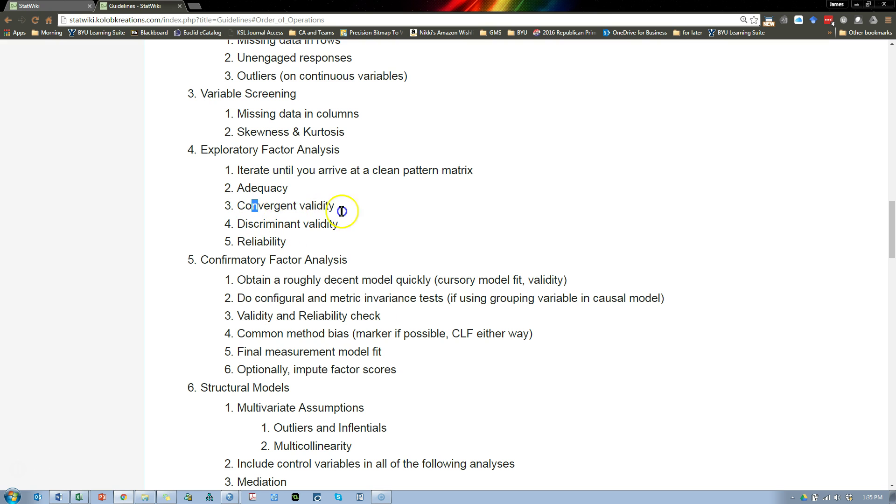
drag(340, 205, 355, 231)
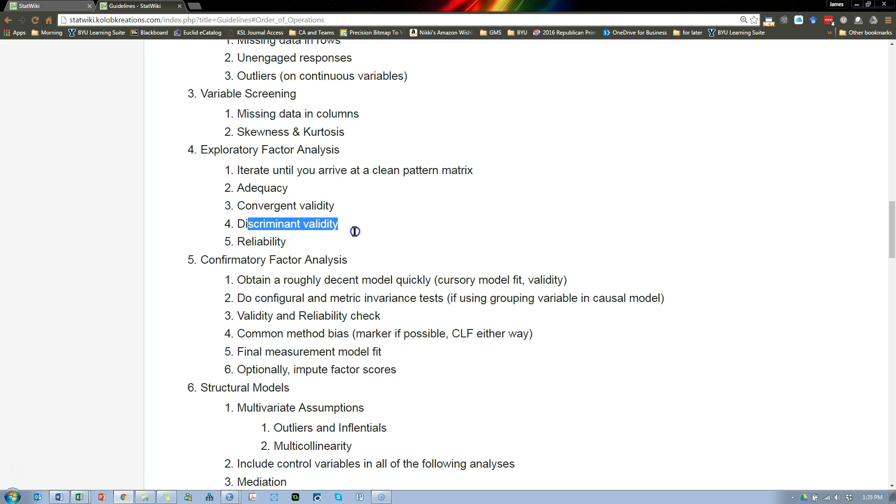
double_click(254, 243)
key(alt+Tab)
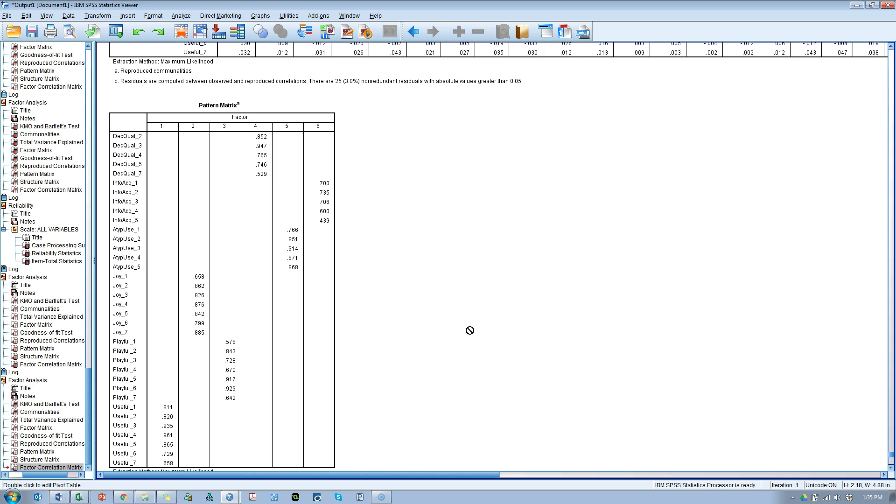
Step: Open Scale > Reliability Analysis and clear the existing InfoAcq items from the Items list
click(181, 16)
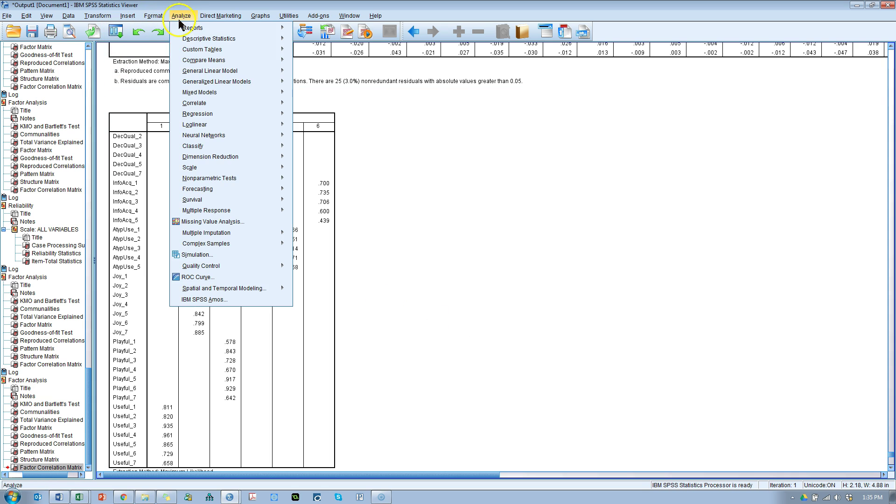
mouse_move(260, 169)
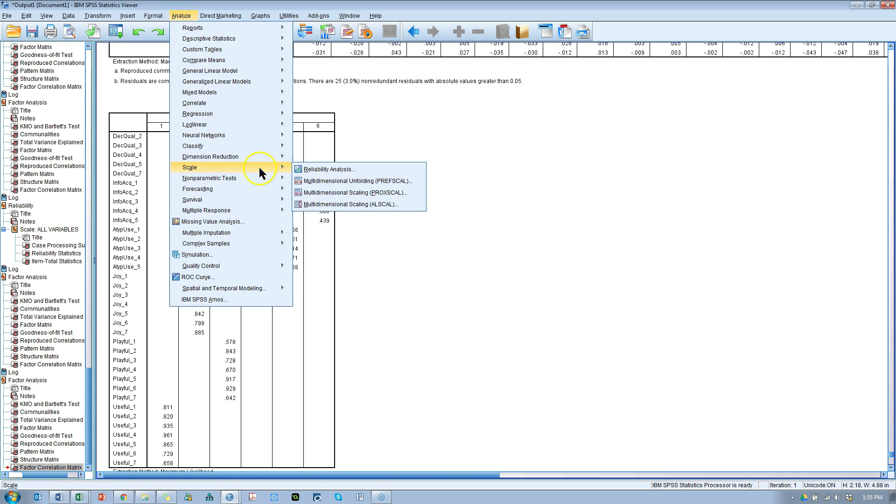
click(327, 170)
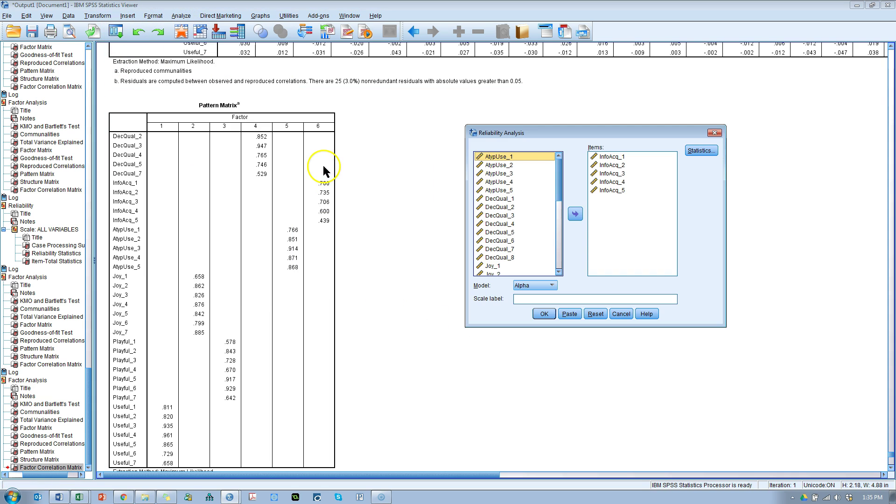
click(613, 173)
key(ctrl+a)
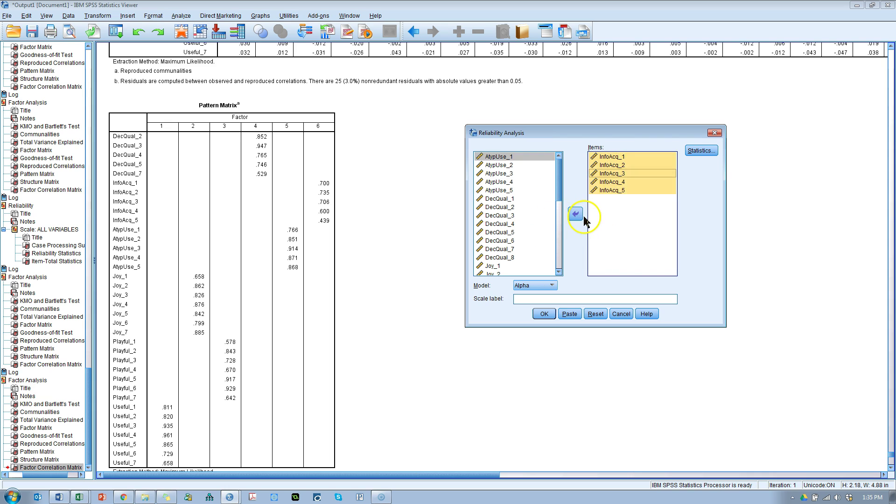
click(575, 213)
Step: Add DecQual_2, DecQual_3, DecQual_4, DecQual_5 and DecQual_7 as items and run the reliability analysis
click(487, 200)
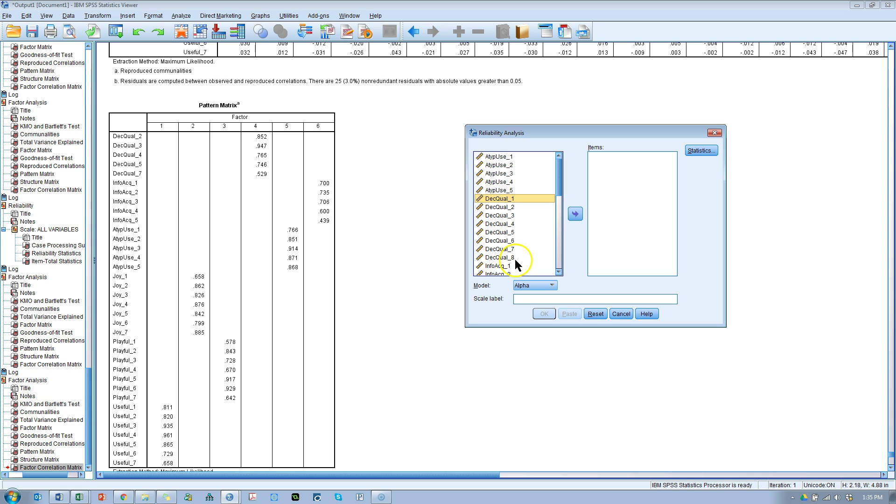
shift+click(499, 257)
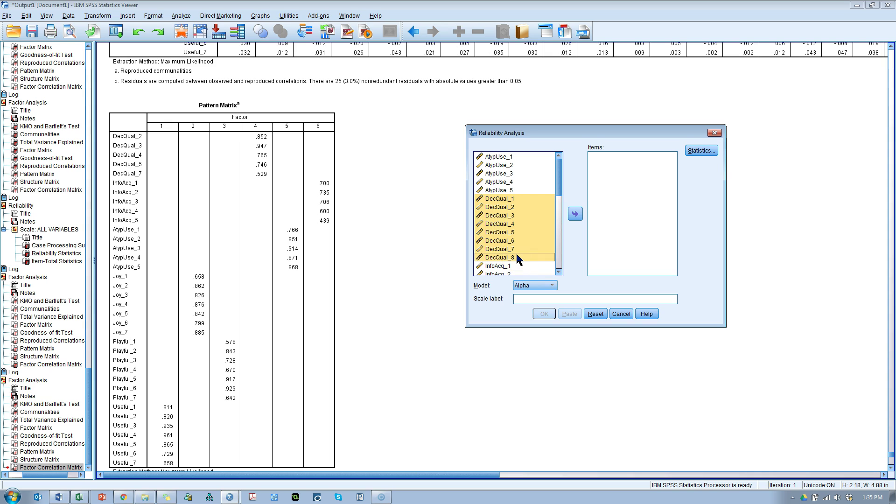
ctrl+click(513, 199)
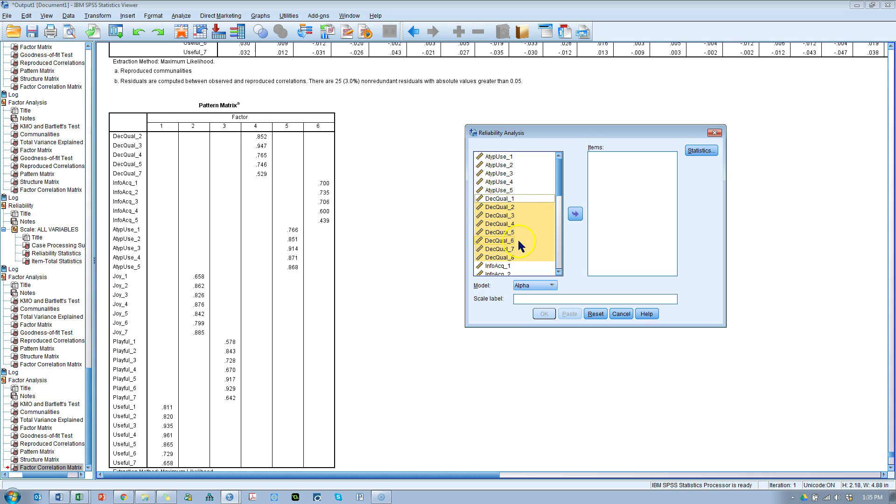
ctrl+click(520, 240)
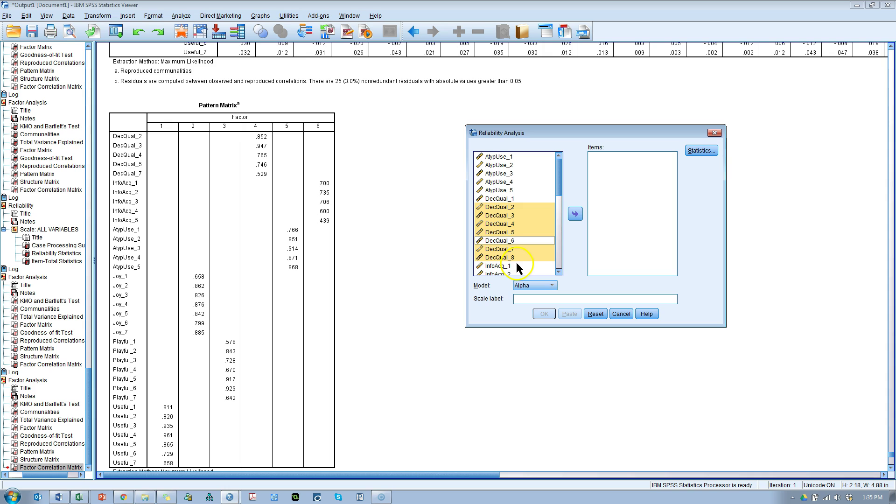
ctrl+click(516, 264)
ctrl+click(519, 257)
ctrl+click(526, 266)
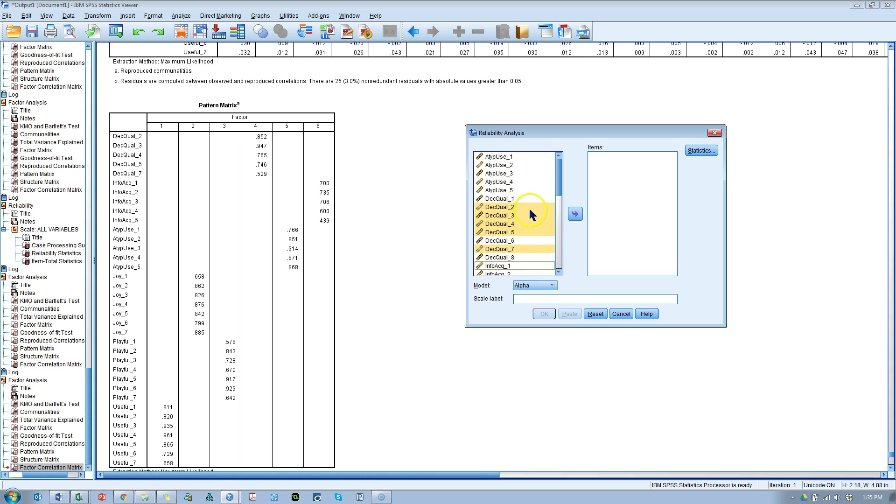
click(575, 213)
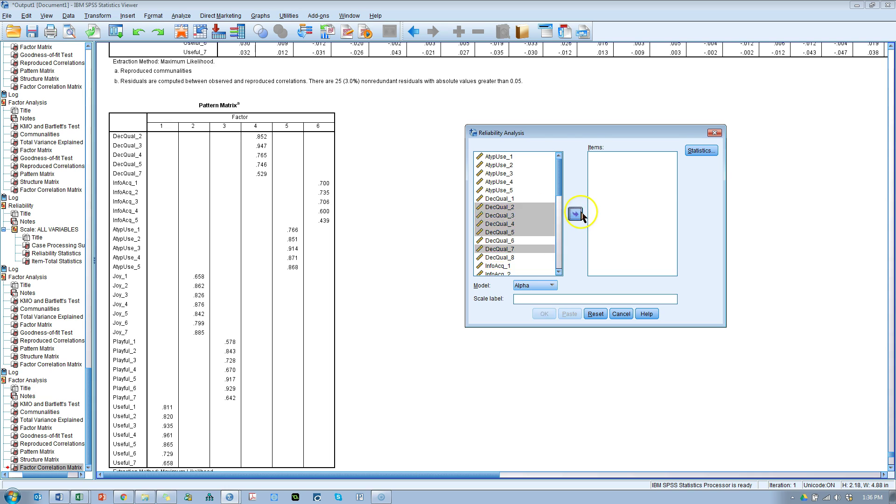
click(544, 314)
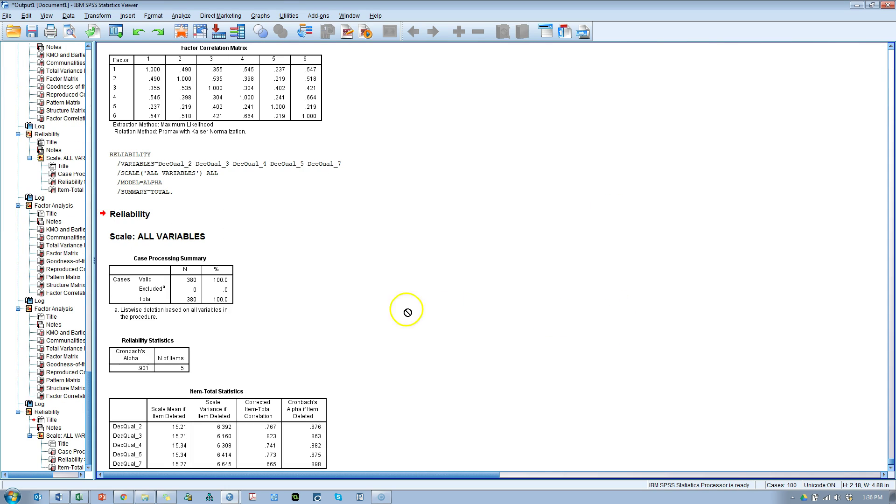
Step: Check the .901 Cronbach's alpha table, then return to the Pattern Matrix with DecQual items on factor 4
click(149, 371)
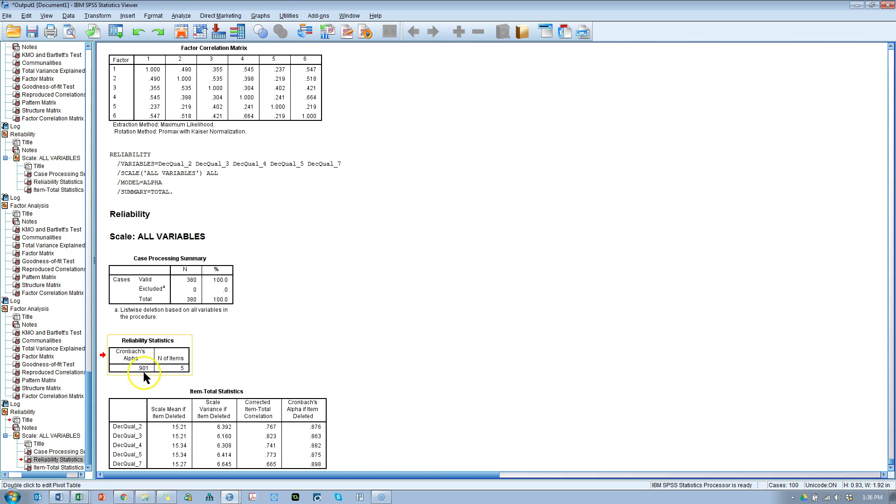
drag(141, 371, 353, 343)
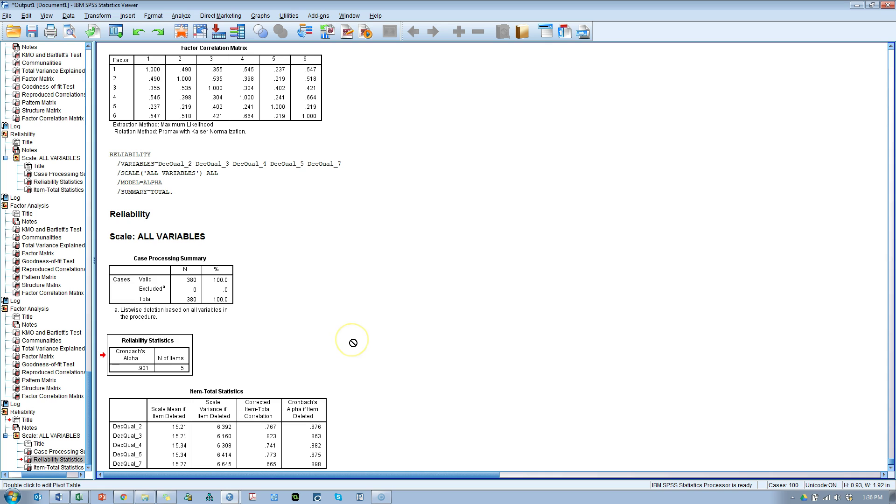
drag(353, 343, 140, 367)
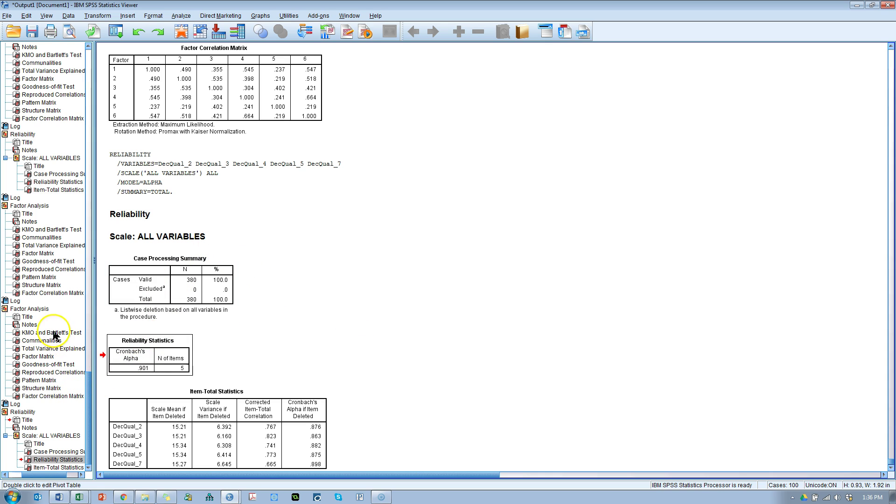
click(51, 379)
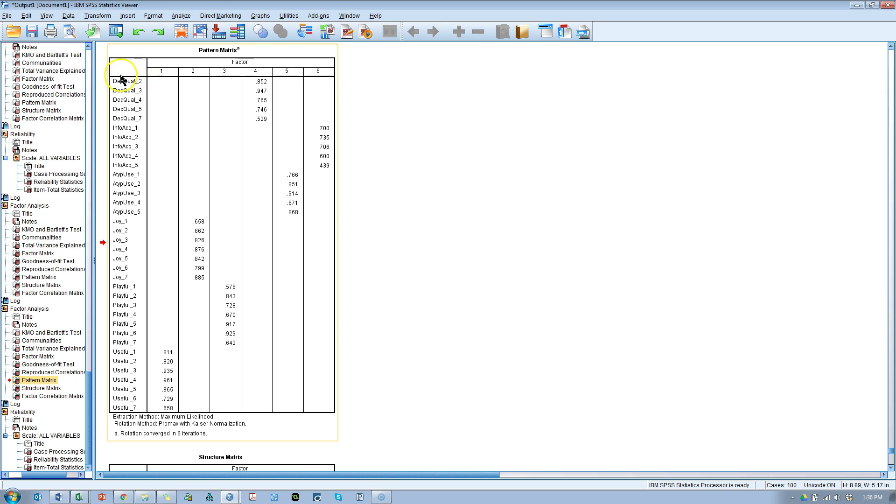
drag(120, 81, 434, 186)
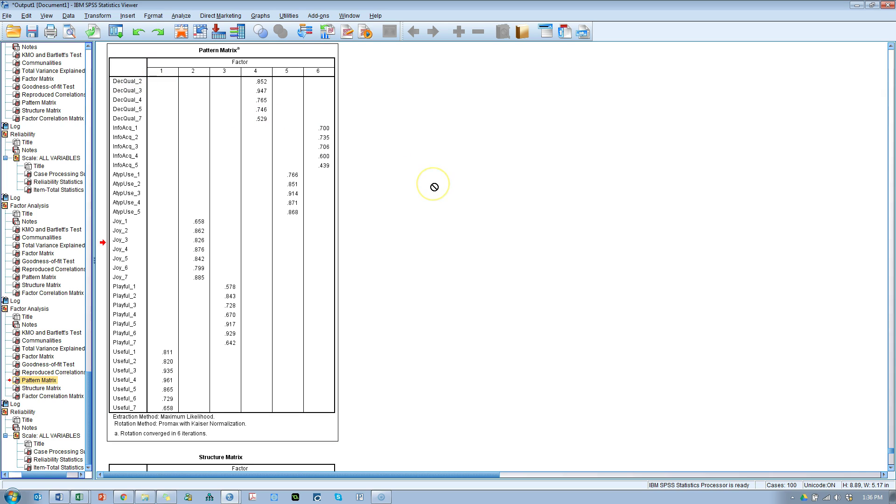